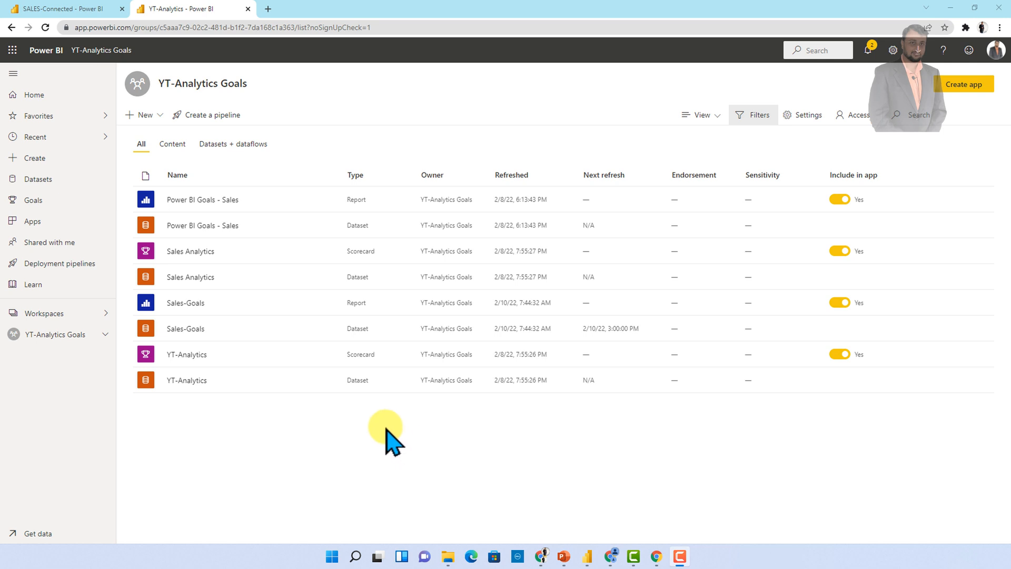
- Review the YT-Analytics scorecard and the access list of the YT-Analytics Goals workspace
{"action": "left_click", "coordinate": [190, 356]}
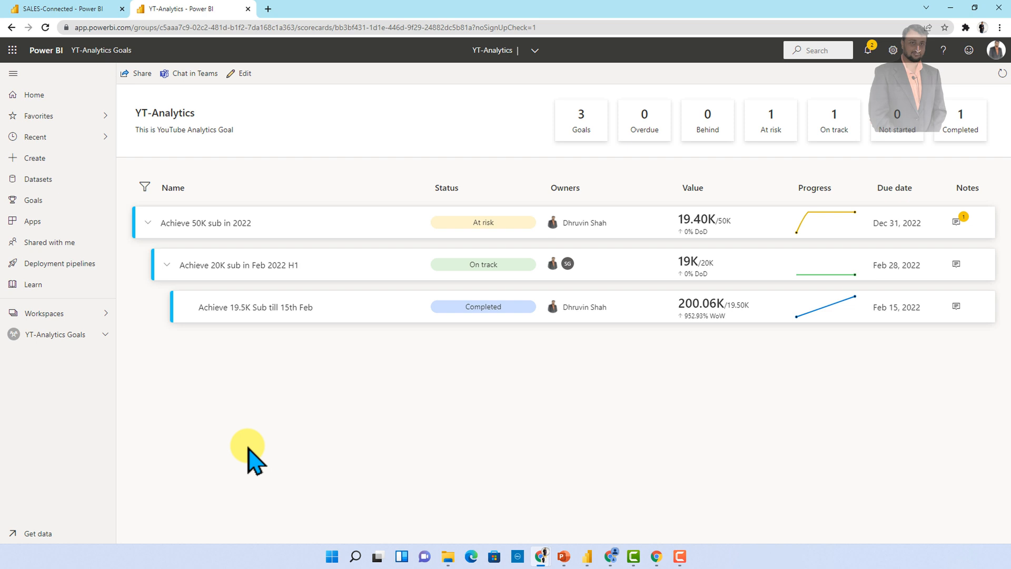
{"action": "left_click", "coordinate": [123, 50]}
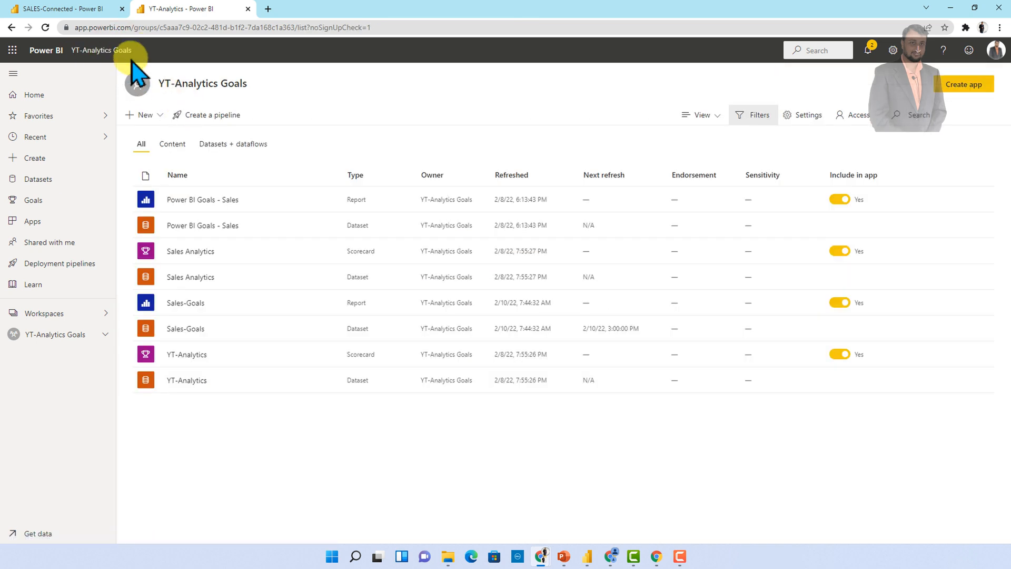
{"action": "left_click", "coordinate": [863, 114]}
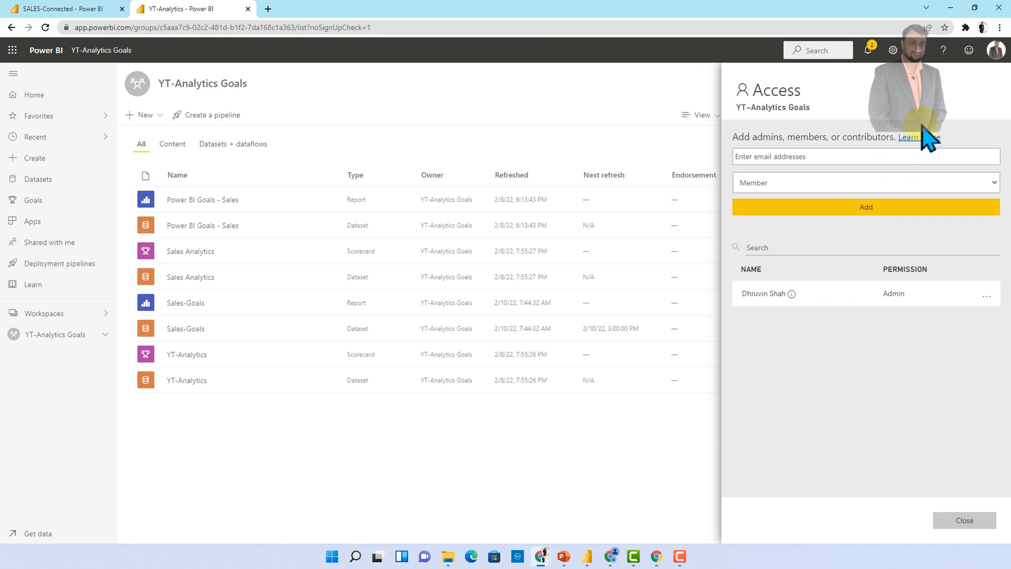
{"action": "left_click", "coordinate": [963, 519]}
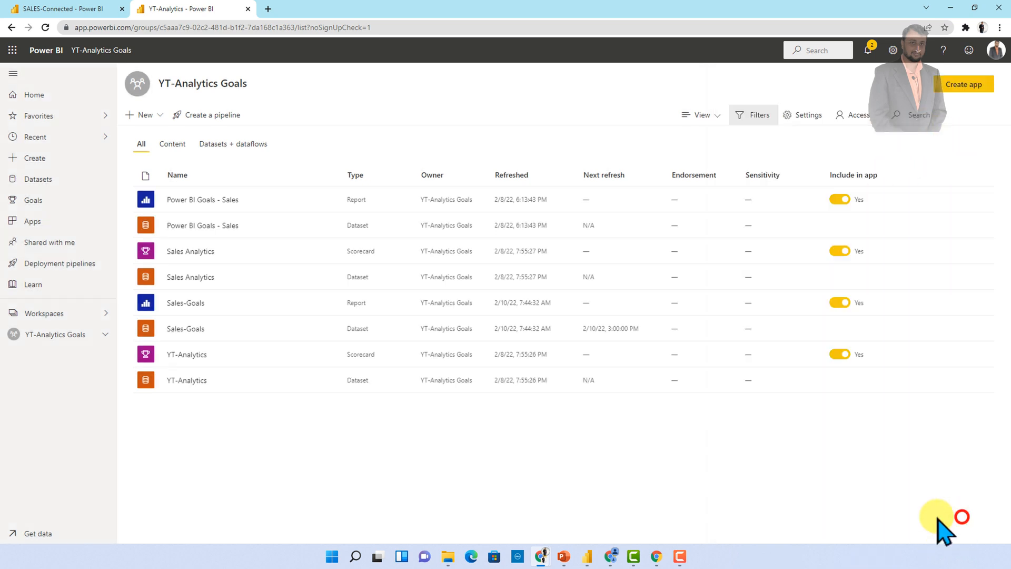
- Open the Sales Analytics scorecard in edit mode and show the permission roles in its settings
{"action": "left_click", "coordinate": [180, 355]}
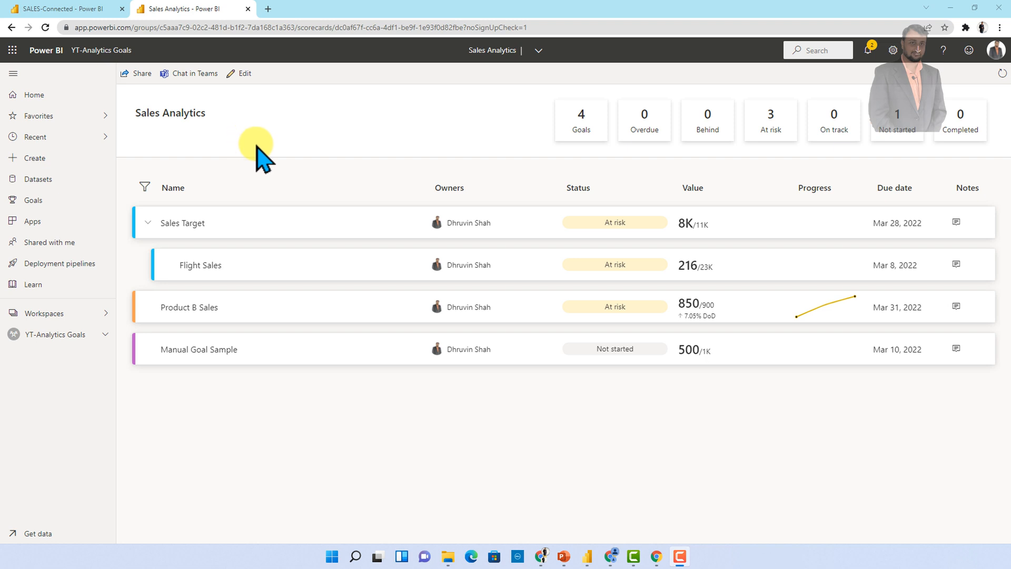
{"action": "left_click", "coordinate": [242, 73]}
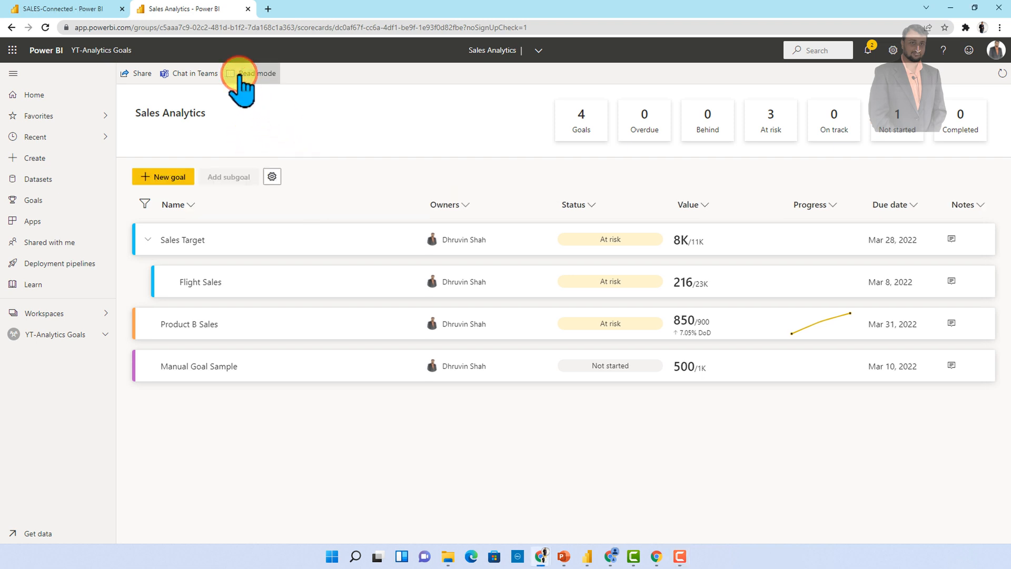
{"action": "left_click", "coordinate": [272, 176]}
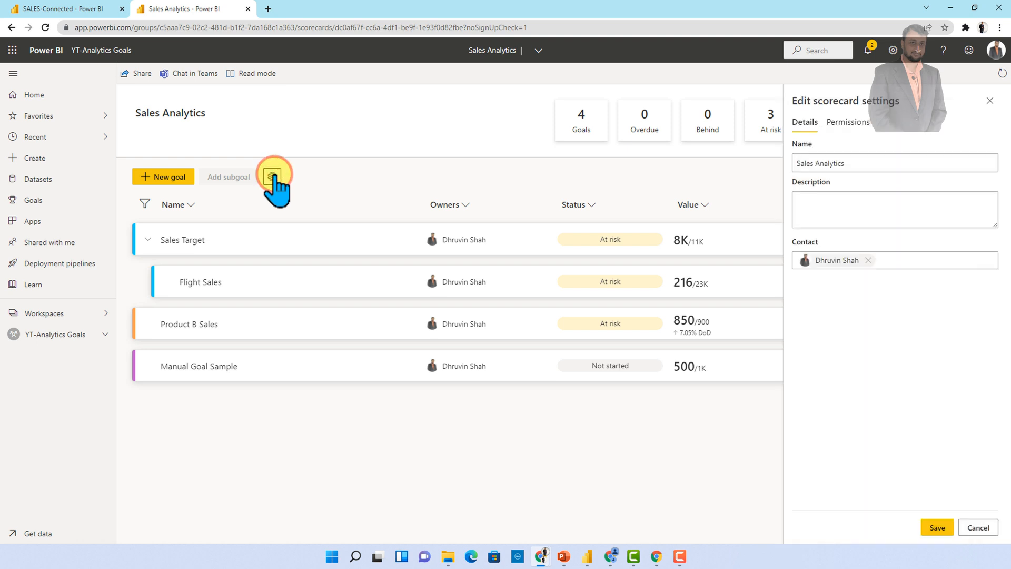
{"action": "left_click", "coordinate": [849, 123]}
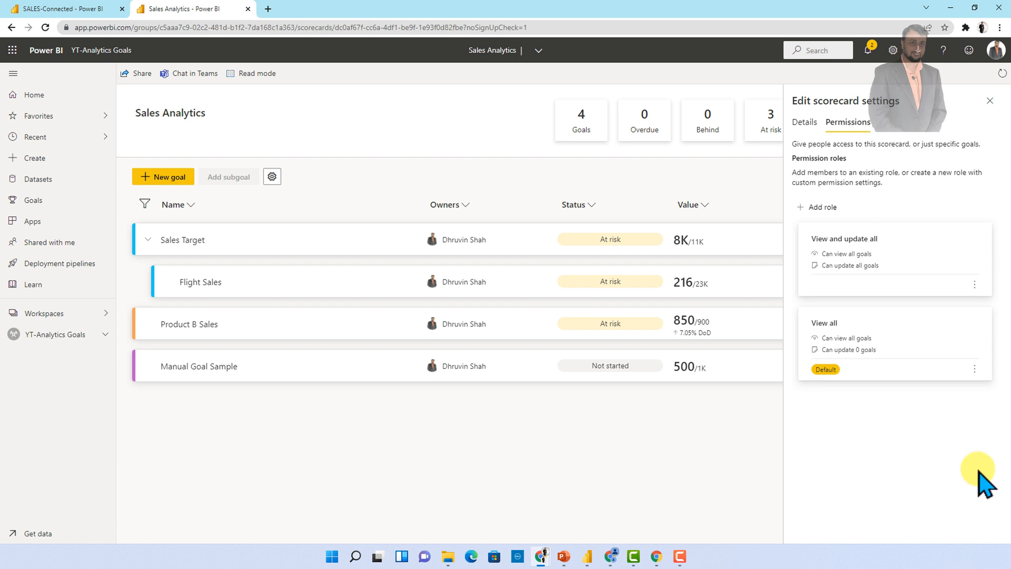
- Add a new permission role to the scorecard and name it Sales Only
{"action": "left_click", "coordinate": [824, 209]}
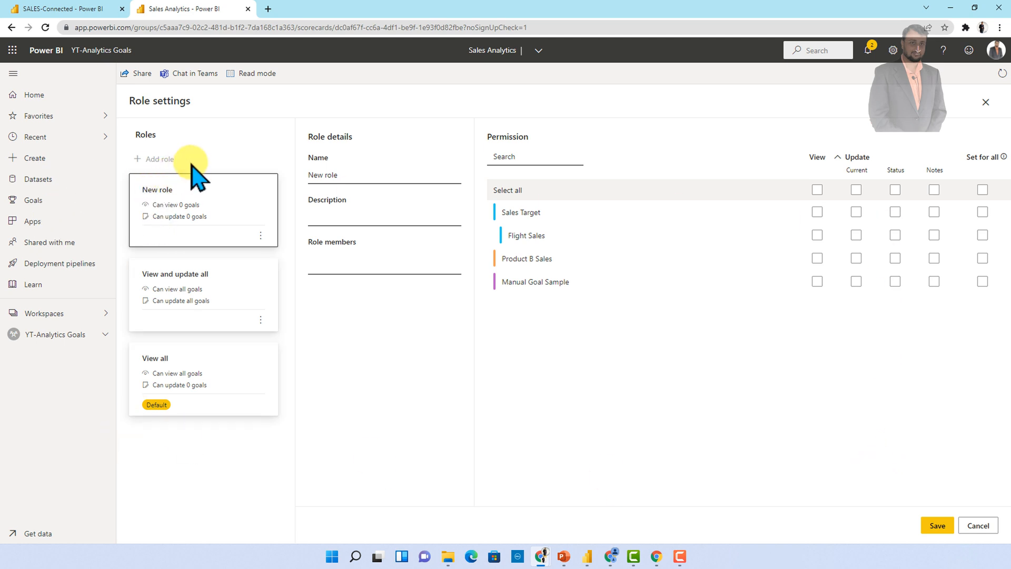
{"action": "triple_click", "coordinate": [351, 171]}
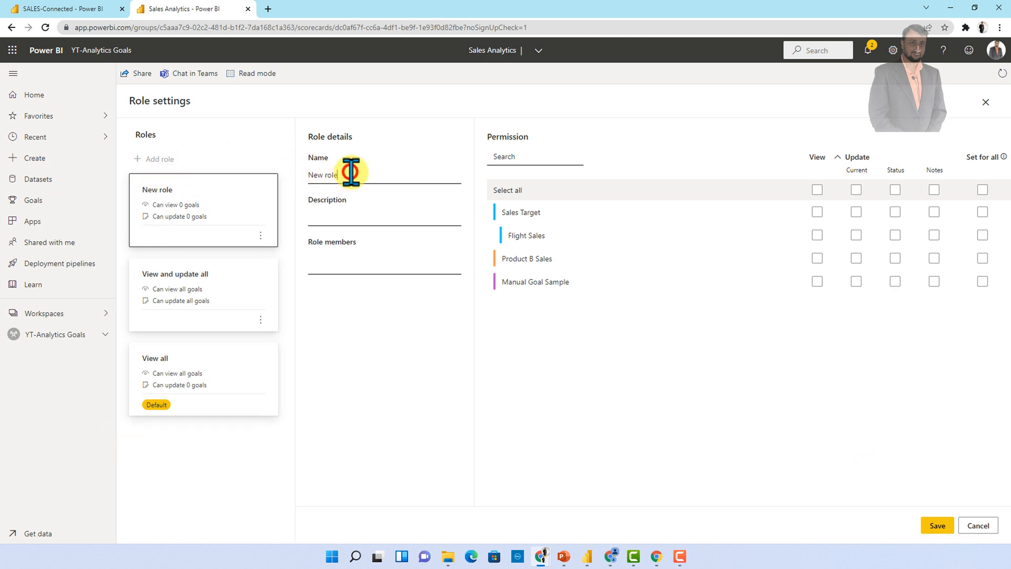
{"action": "type", "text": "Sales Only"}
{"action": "left_click", "coordinate": [360, 216]}
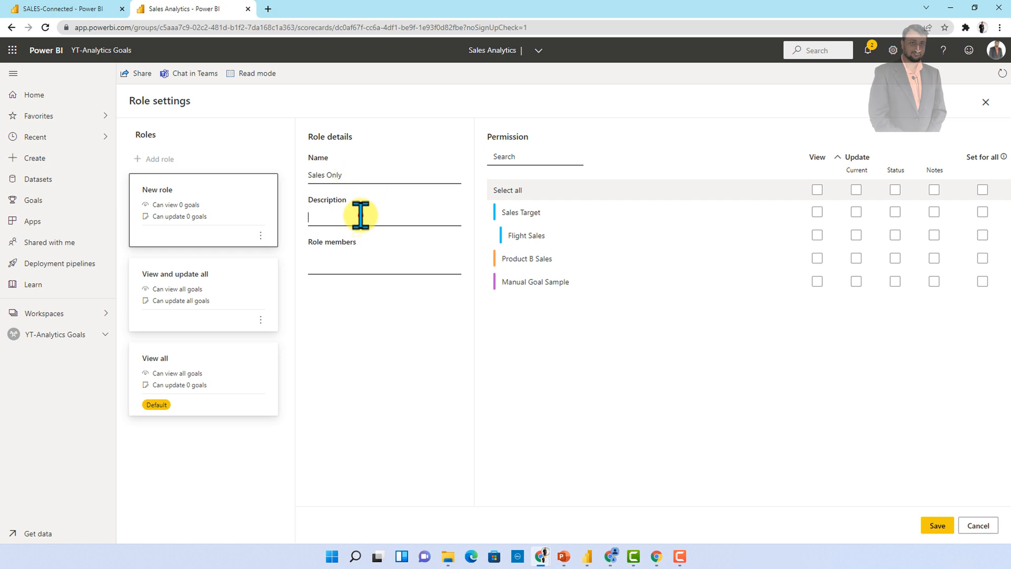
- Add two people as members of the Sales Only role and grant it view permission on all goals
{"action": "left_click", "coordinate": [326, 263]}
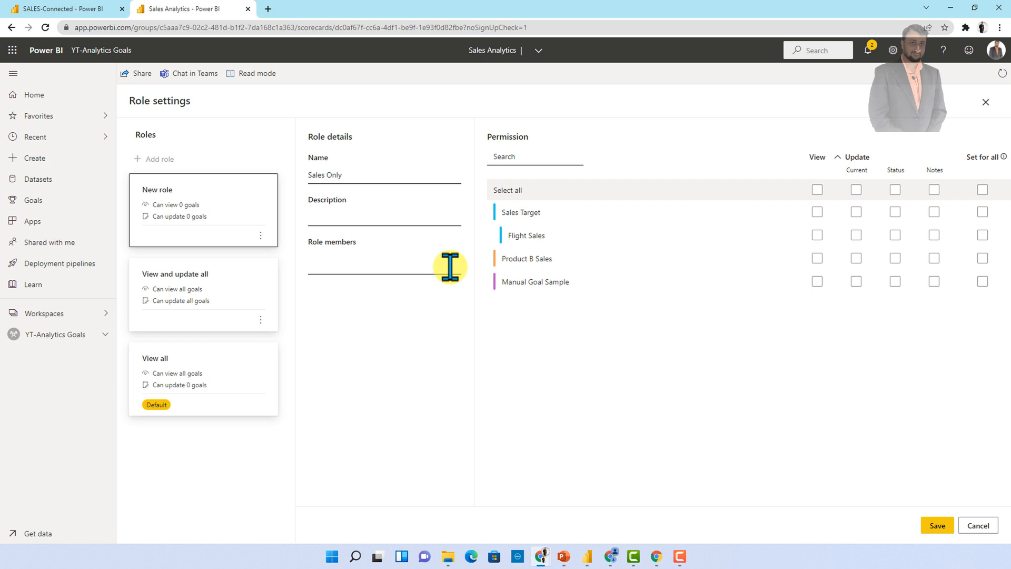
{"action": "type", "text": "dhruvin"}
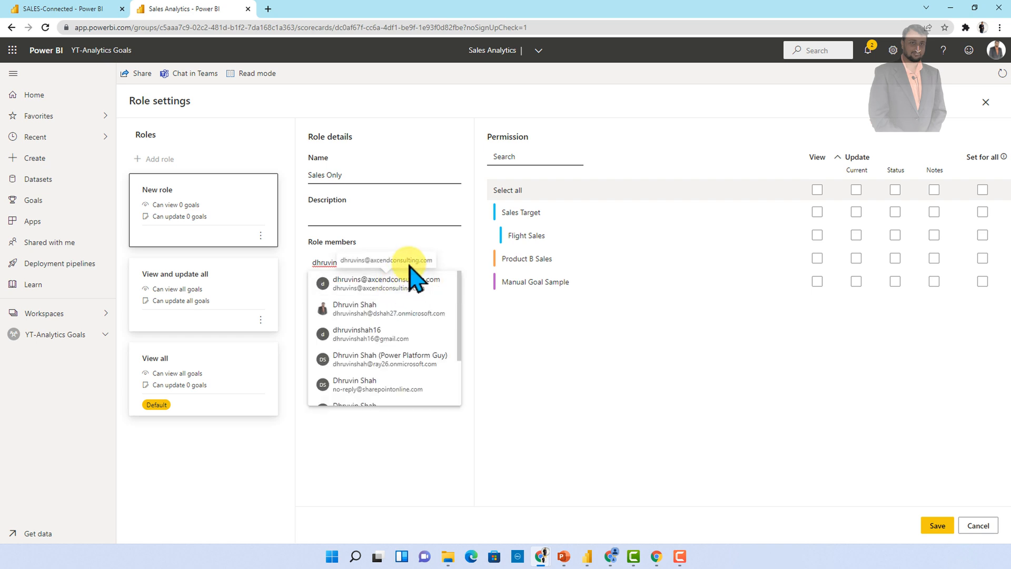
{"action": "left_click", "coordinate": [397, 308]}
{"action": "type", "text": "shriraj"}
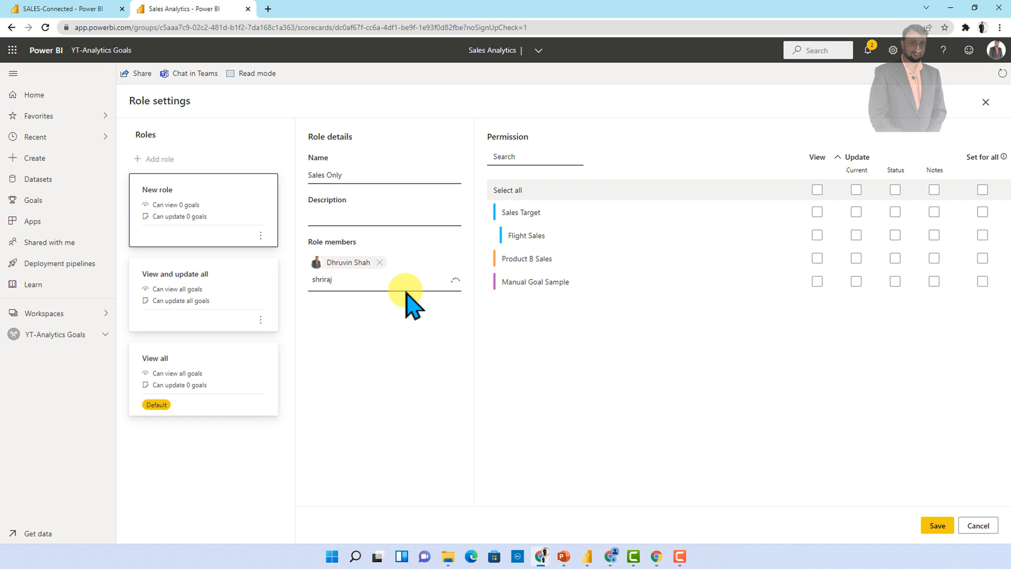
{"action": "left_click", "coordinate": [385, 301]}
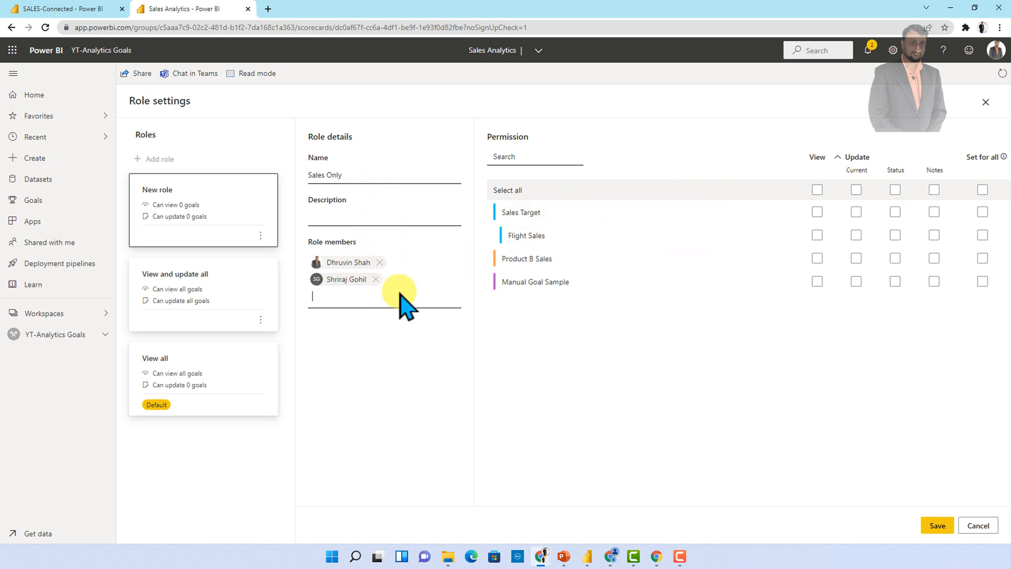
{"action": "left_click", "coordinate": [818, 190]}
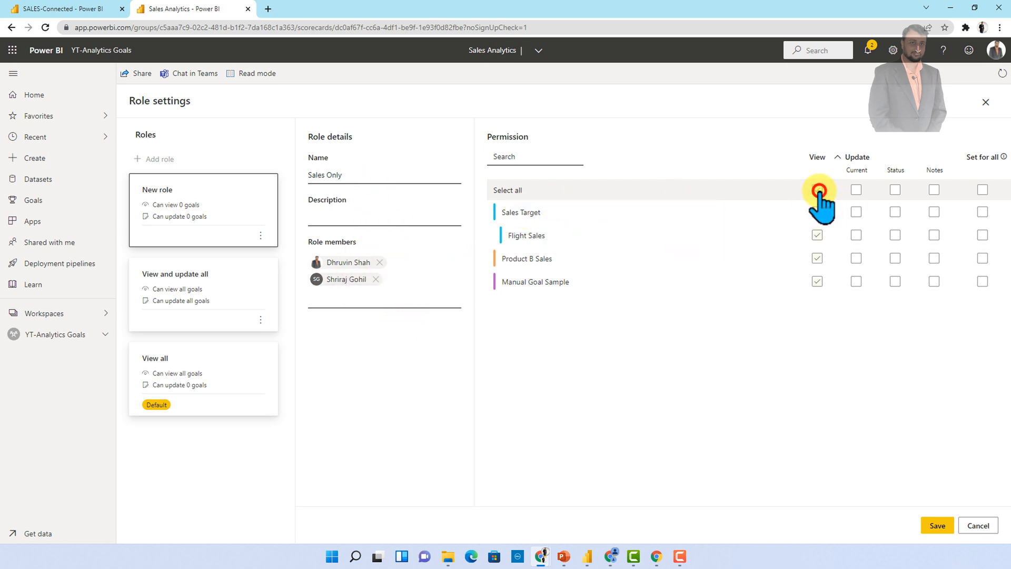
- Inspect the Current, Status and Notes update permissions and try granting the role update permission on all goals
{"action": "left_click", "coordinate": [838, 156]}
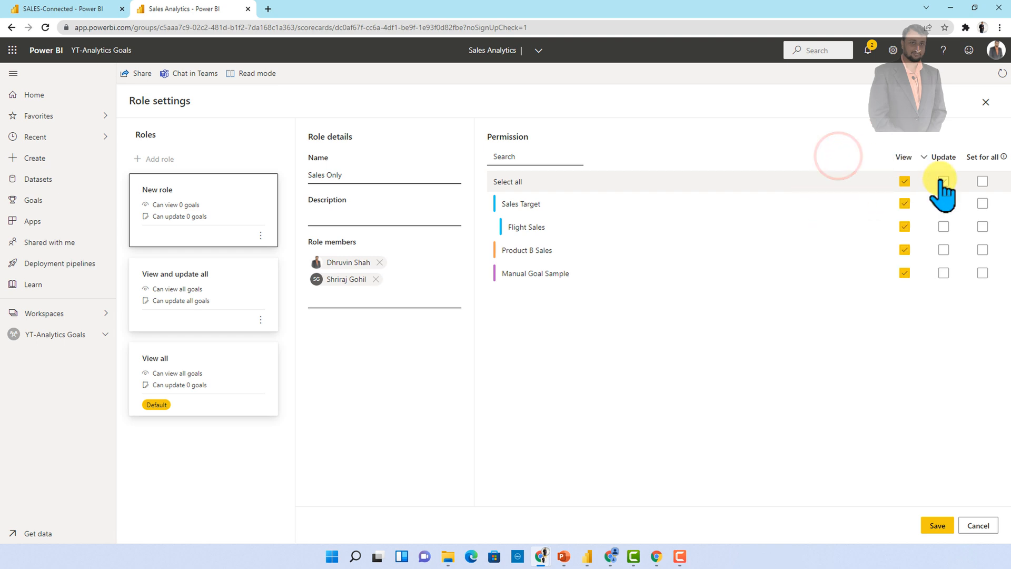
{"action": "left_click", "coordinate": [925, 157]}
{"action": "left_click", "coordinate": [839, 157]}
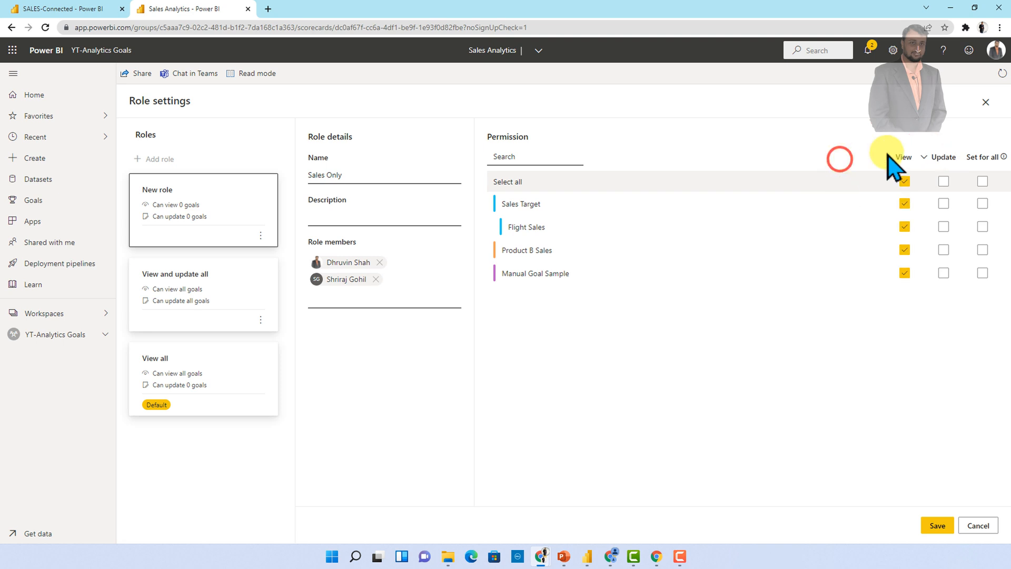
{"action": "left_click", "coordinate": [926, 157]}
{"action": "left_click", "coordinate": [857, 189]}
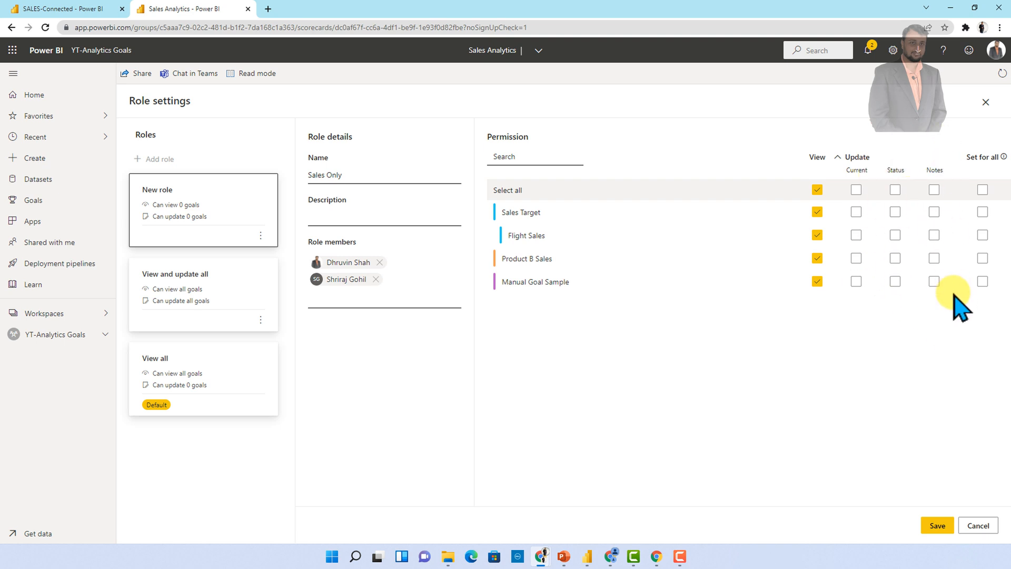
{"action": "left_click", "coordinate": [839, 156]}
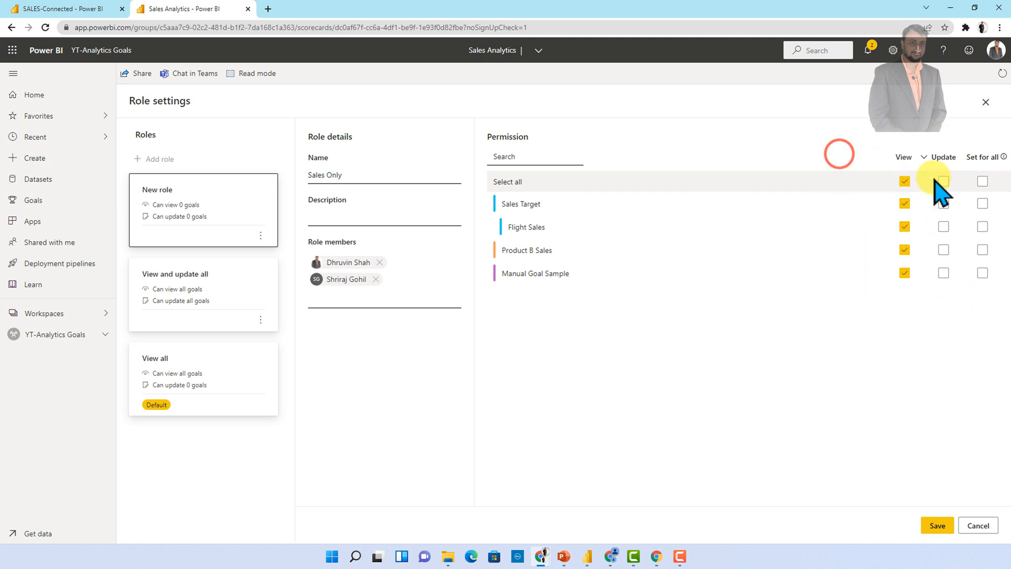
{"action": "left_click", "coordinate": [945, 181]}
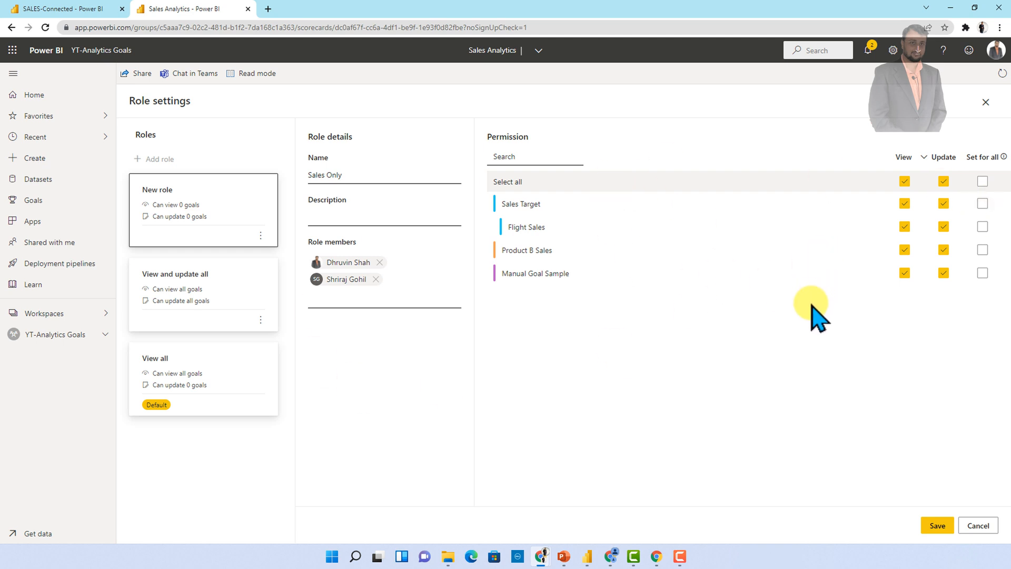
{"action": "left_click", "coordinate": [944, 183]}
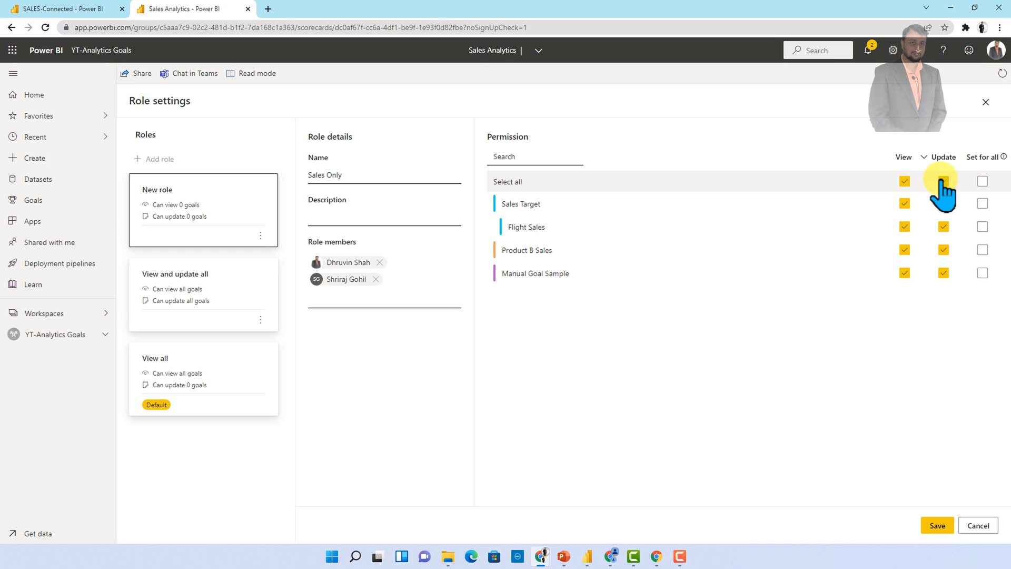
{"action": "left_click", "coordinate": [943, 181]}
- Save the Sales Only role and set it as the scorecard's default role
{"action": "left_click", "coordinate": [938, 526]}
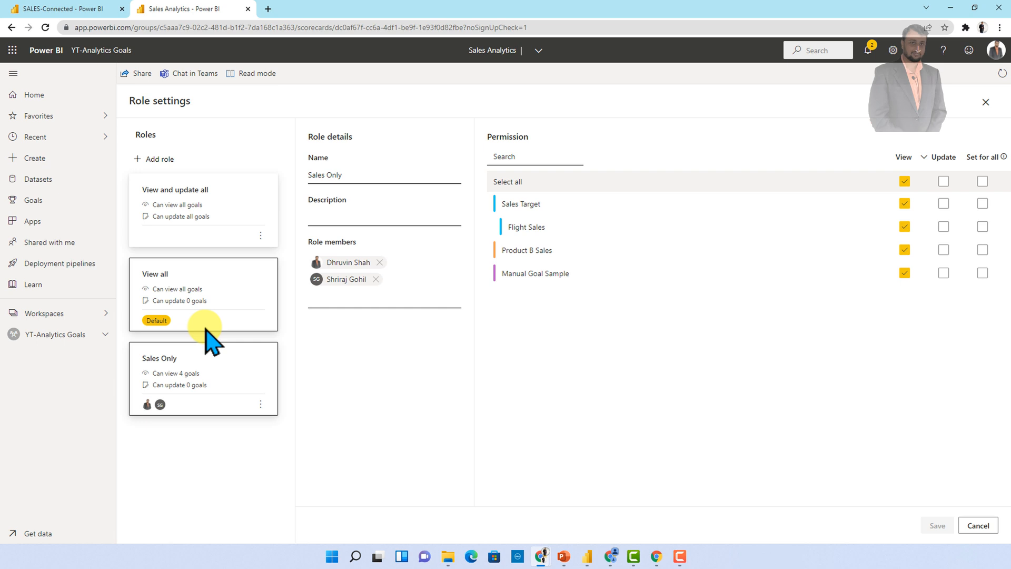
{"action": "left_click", "coordinate": [260, 404]}
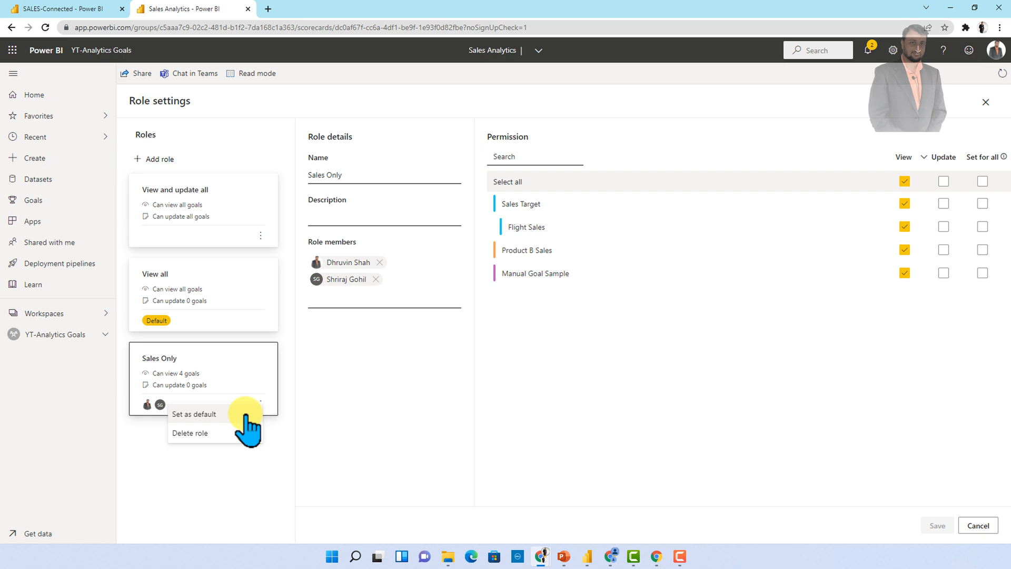
{"action": "left_click", "coordinate": [244, 414]}
{"action": "left_click", "coordinate": [508, 315]}
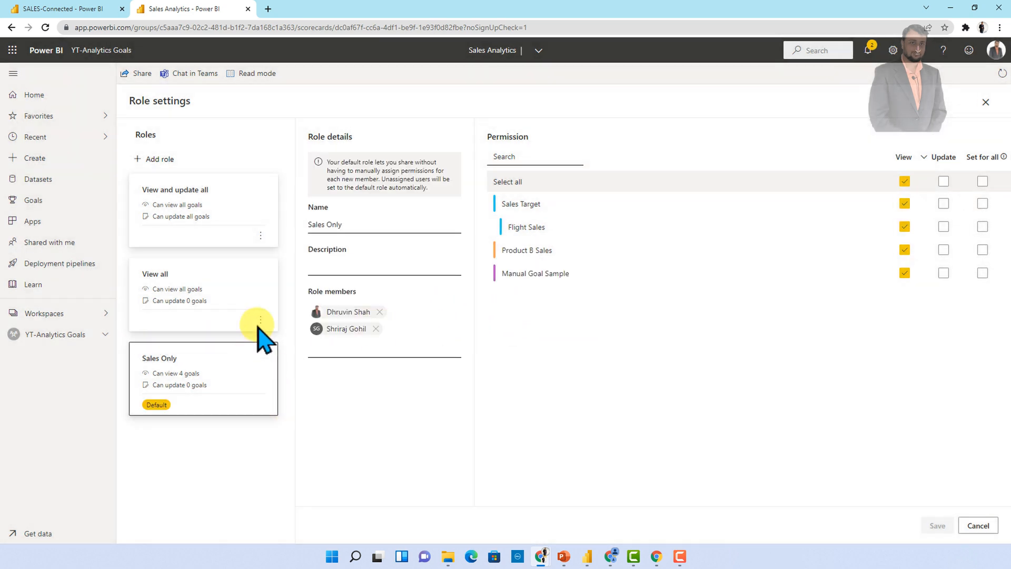
- Delete the View all role and close the role settings
{"action": "left_click", "coordinate": [260, 320]}
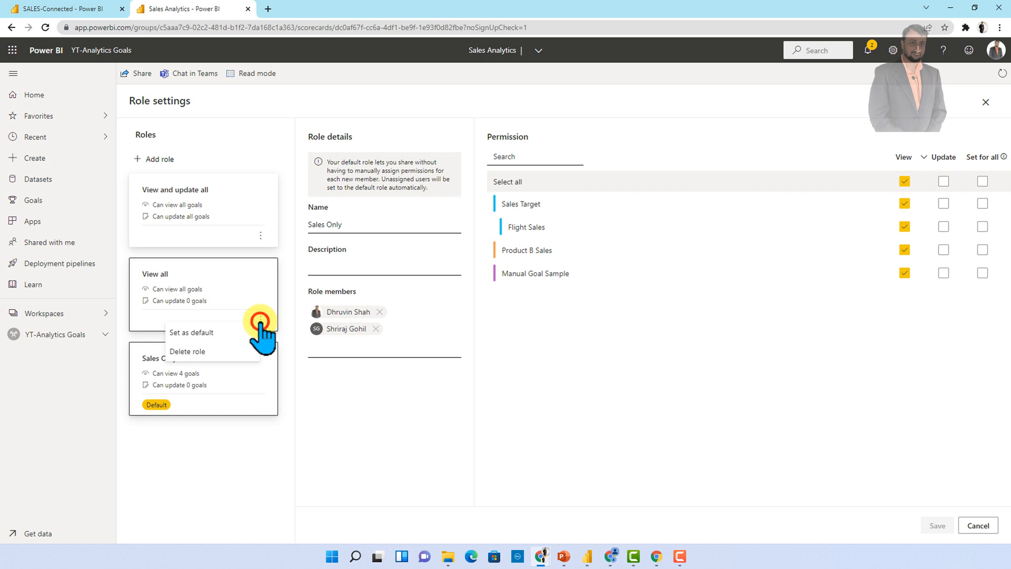
{"action": "left_click", "coordinate": [223, 351]}
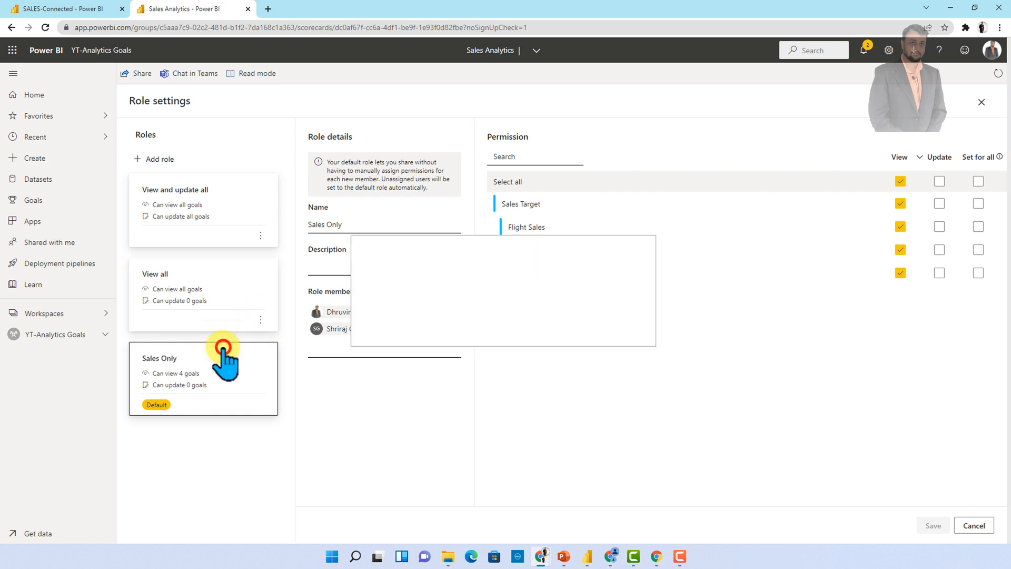
{"action": "left_click", "coordinate": [578, 324]}
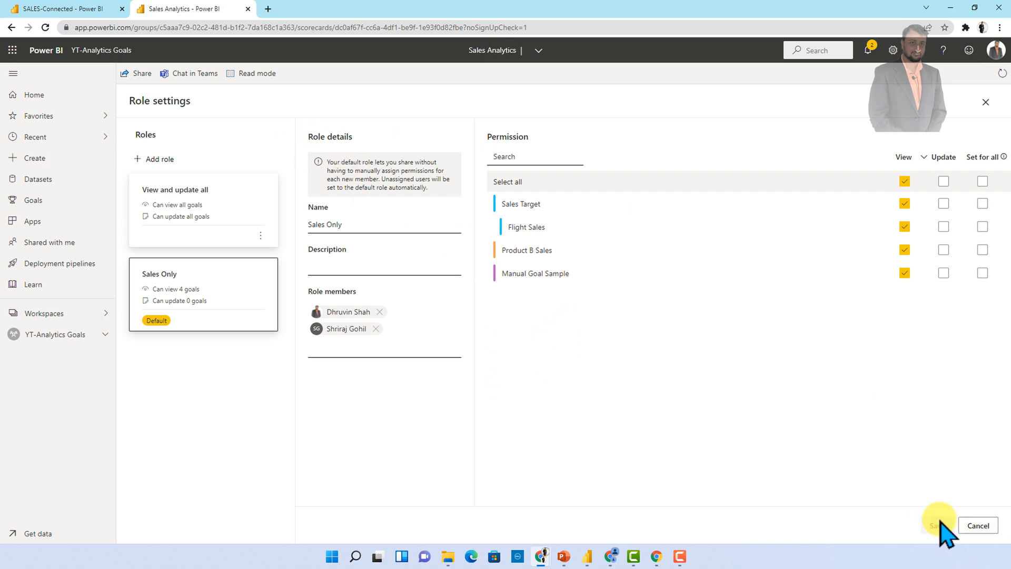
{"action": "left_click", "coordinate": [1006, 78]}
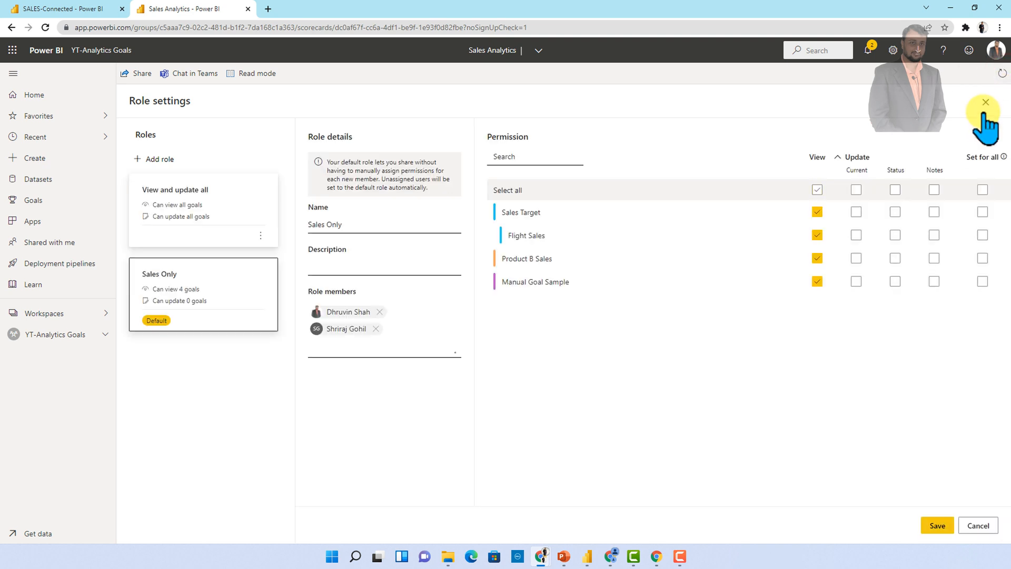
{"action": "left_click", "coordinate": [994, 99]}
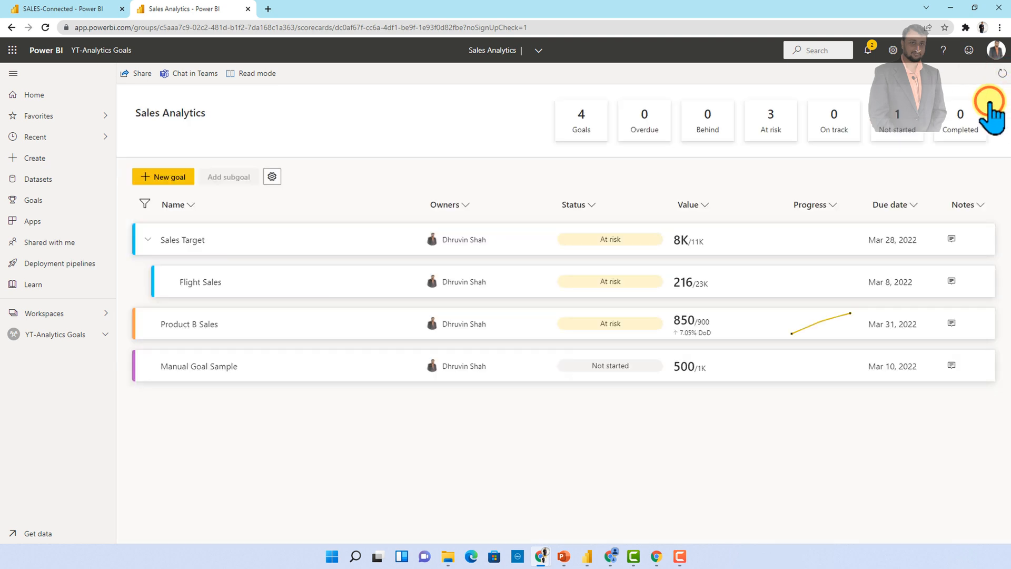
- Share the Sales Analytics scorecard by sending its link to a colleague in the organization
{"action": "left_click", "coordinate": [140, 74]}
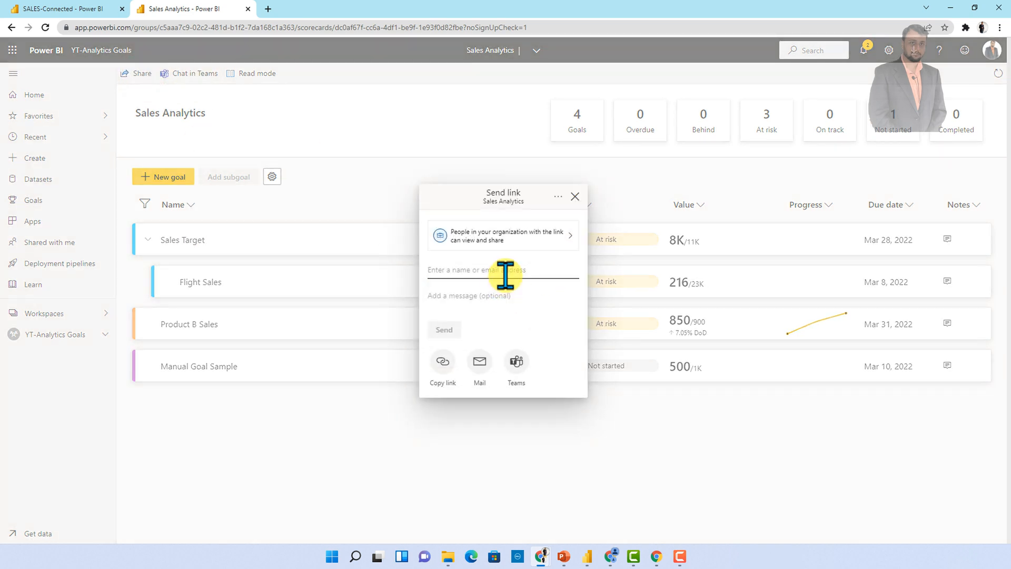
{"action": "left_click", "coordinate": [504, 274]}
{"action": "type", "text": "shriraj"}
{"action": "left_click", "coordinate": [498, 287]}
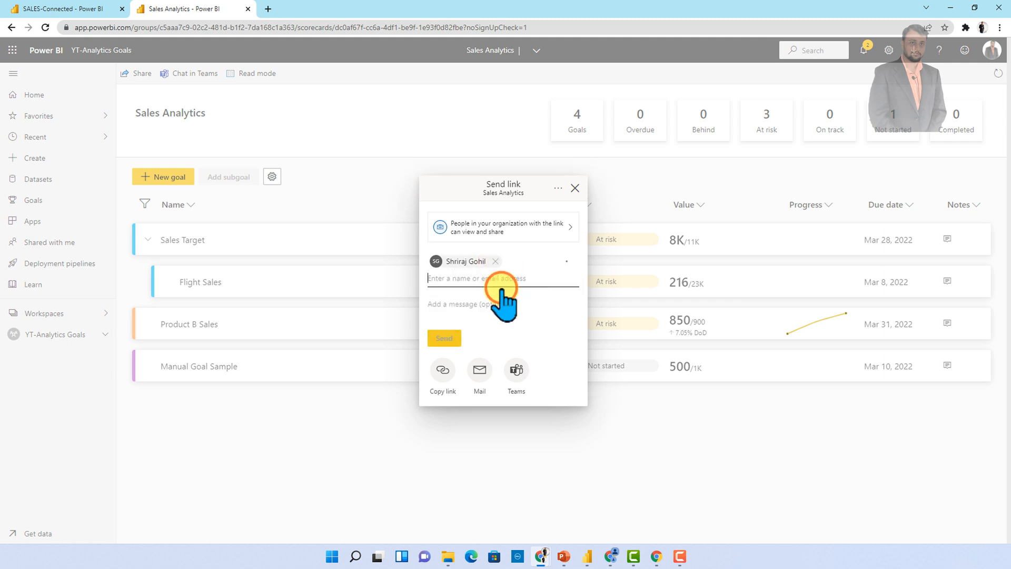
{"action": "left_click", "coordinate": [451, 344]}
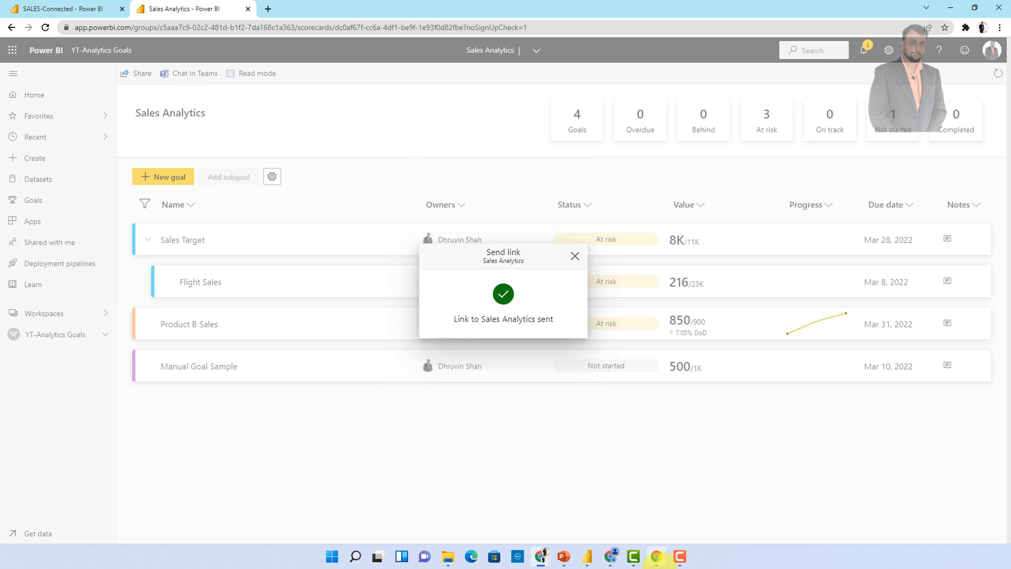
- In the recipient's Outlook, open the shared Sales Analytics scorecard from its notification e-mail and inspect the Manual Goal Sample details
{"action": "left_click", "coordinate": [657, 563]}
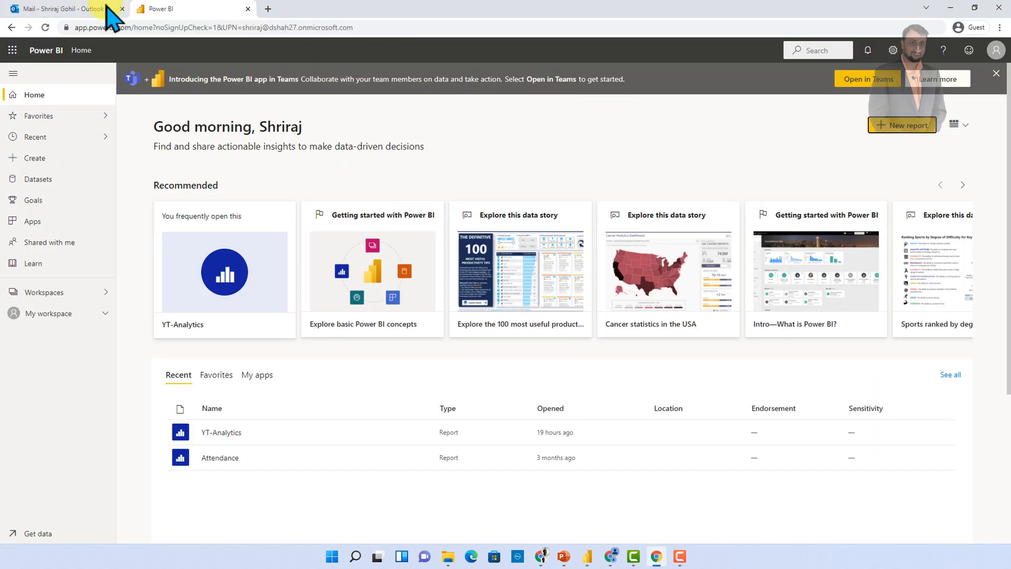
{"action": "left_click", "coordinate": [86, 12]}
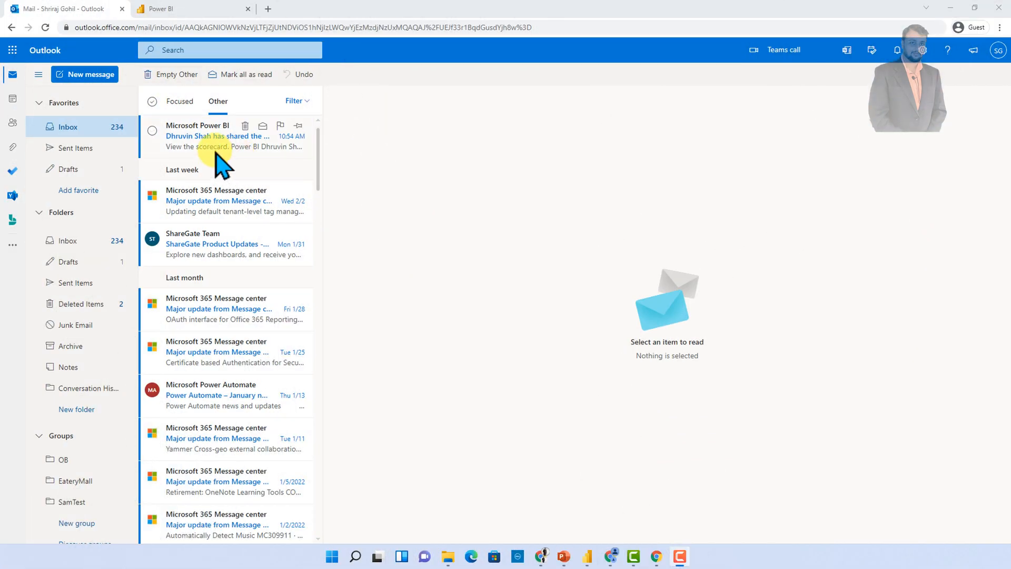
{"action": "left_click", "coordinate": [215, 138]}
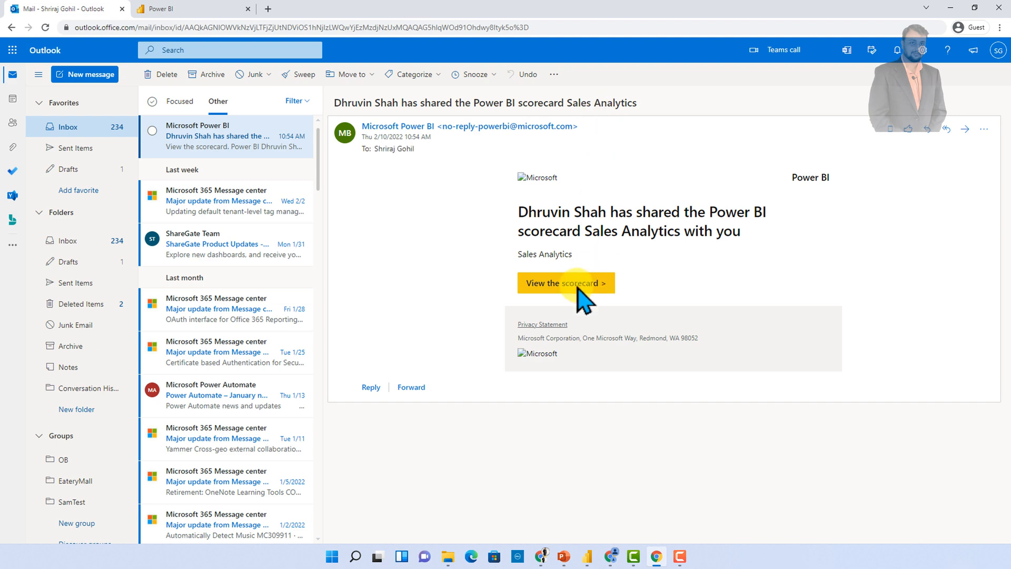
{"action": "left_click", "coordinate": [576, 287]}
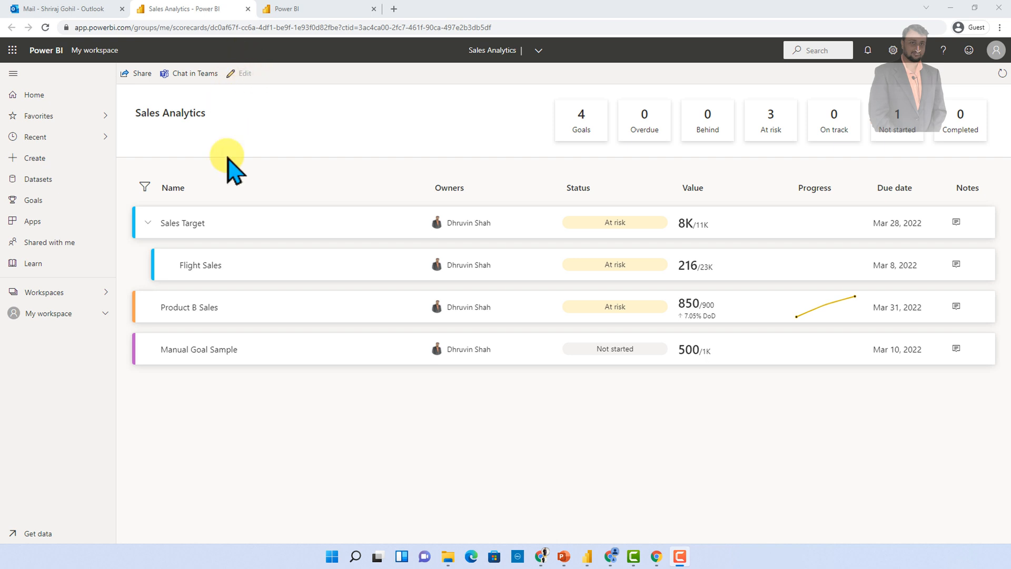
{"action": "left_click", "coordinate": [254, 350]}
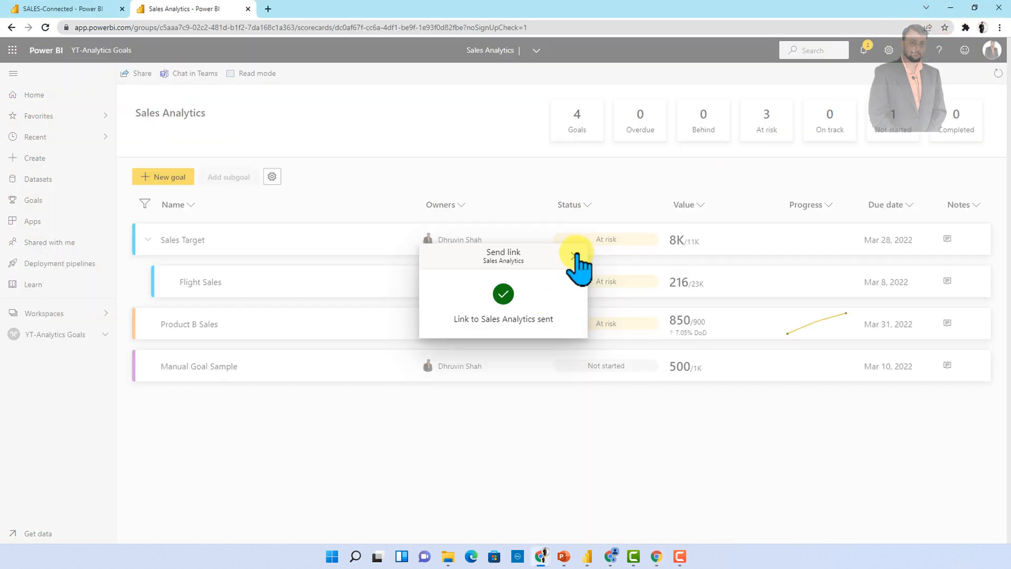
- Back in the owner's scorecard settings, grant the Sales Only role update permission on Manual Goal Sample and save it
{"action": "left_click", "coordinate": [574, 255]}
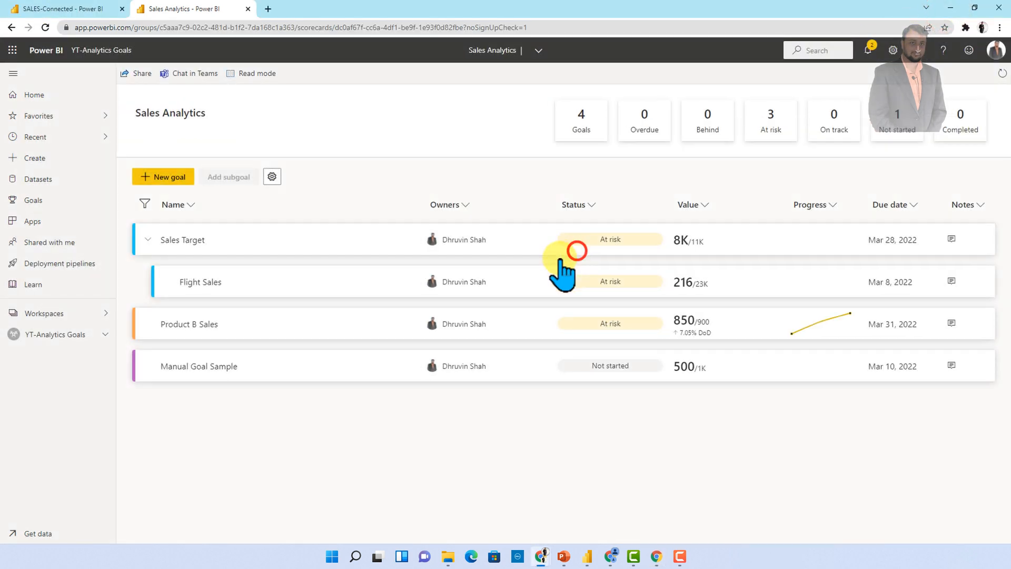
{"action": "left_click", "coordinate": [273, 177]}
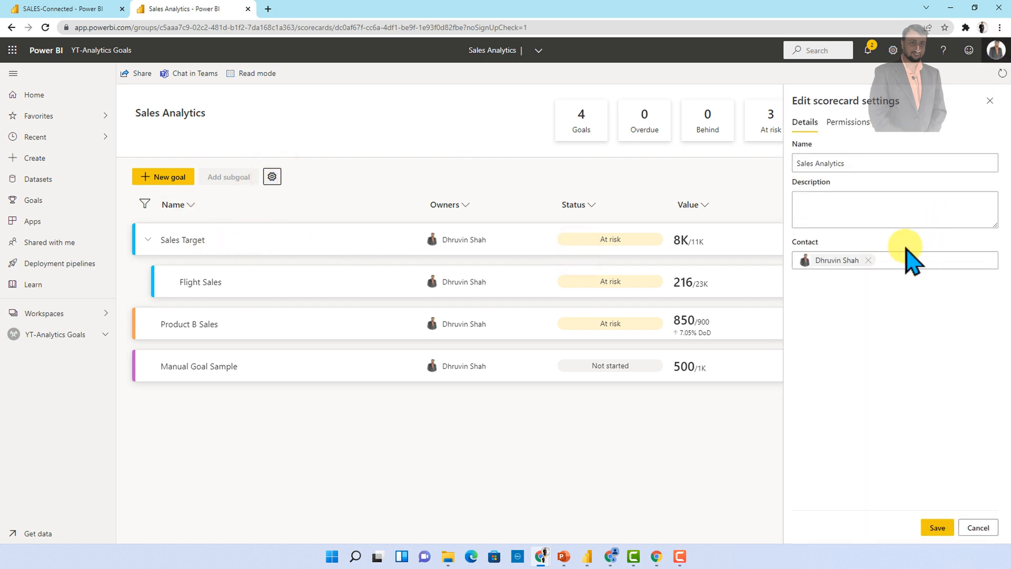
{"action": "left_click", "coordinate": [848, 122]}
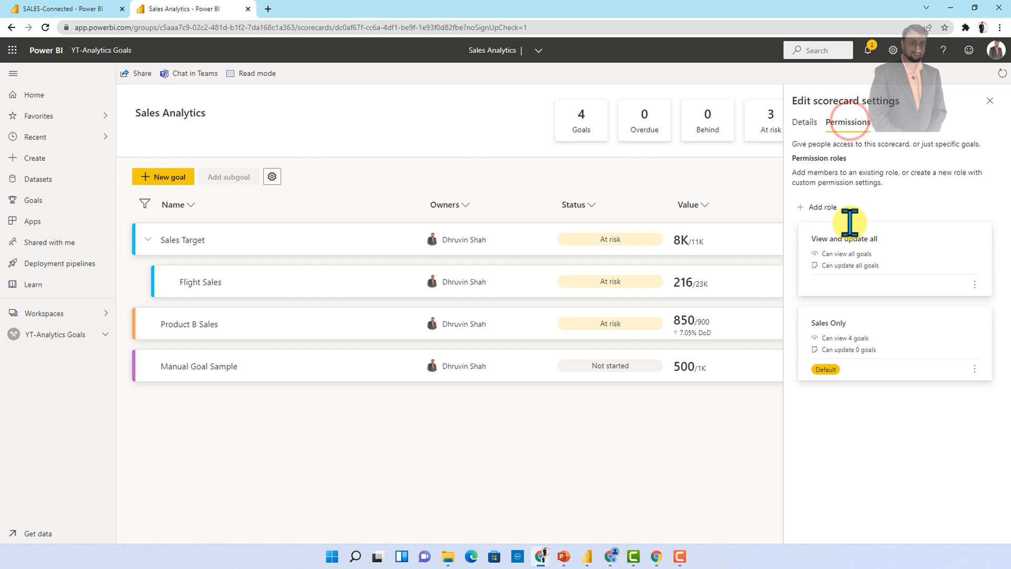
{"action": "left_click", "coordinate": [881, 340]}
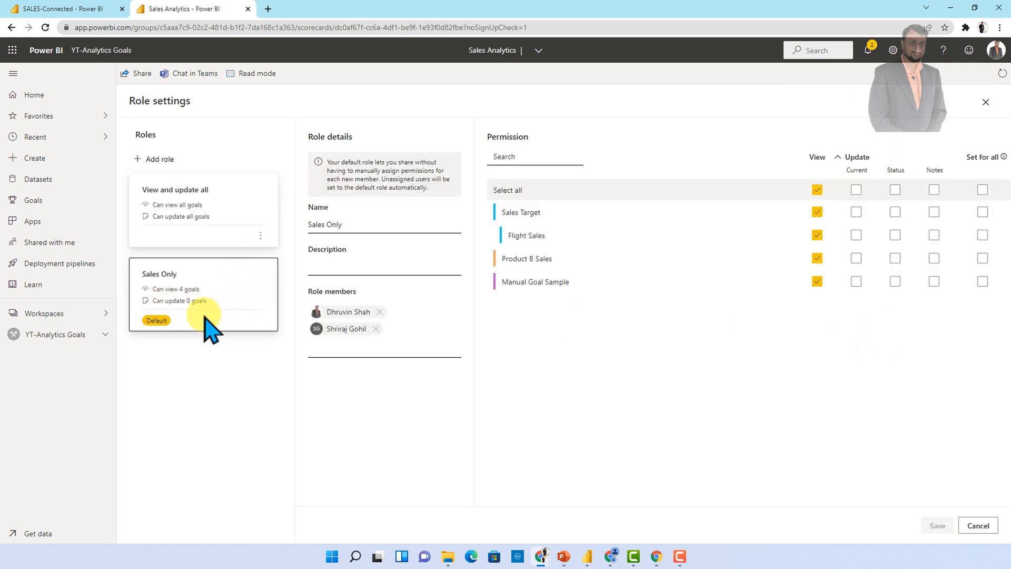
{"action": "left_click", "coordinate": [841, 157]}
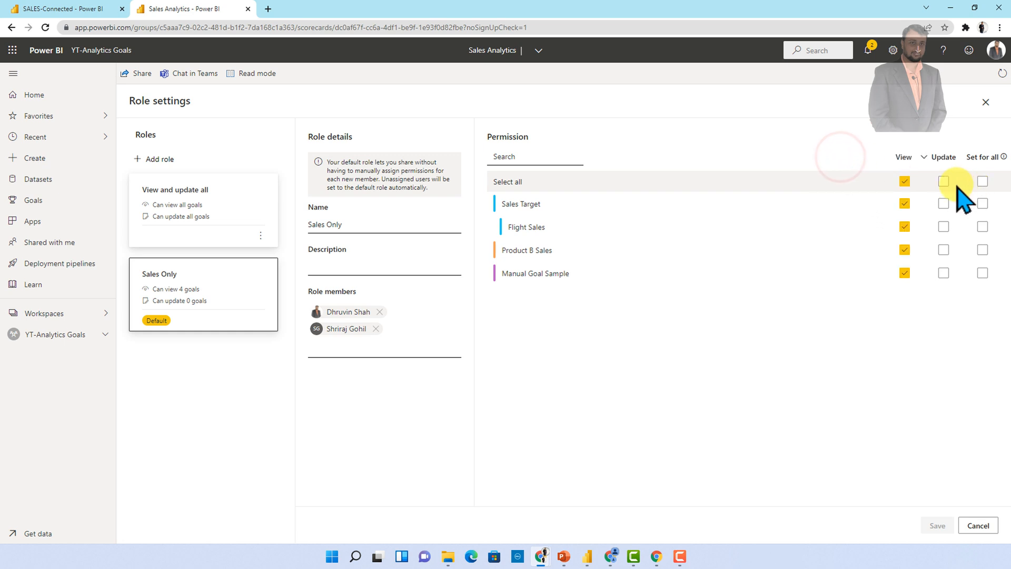
{"action": "left_click", "coordinate": [943, 273]}
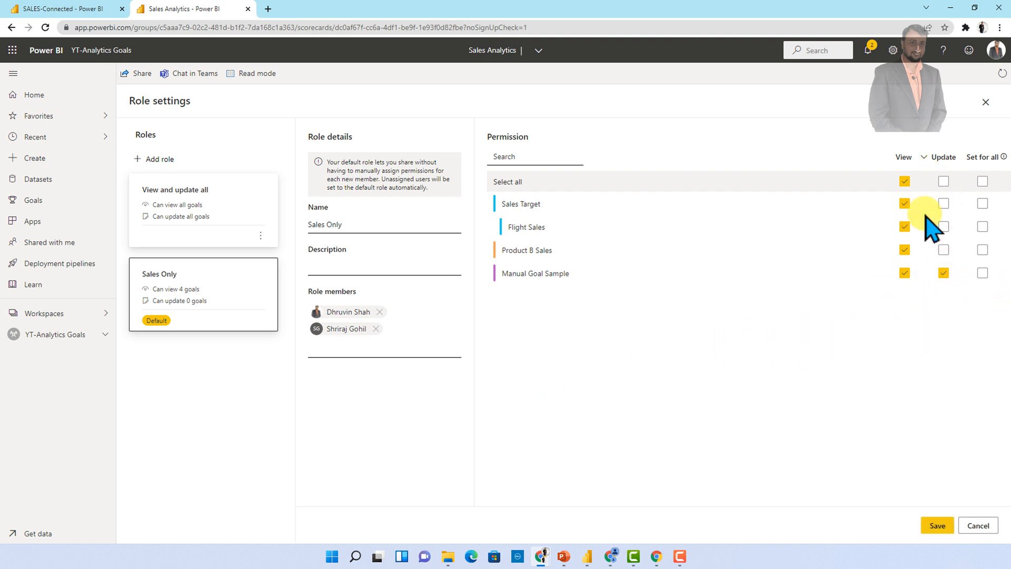
{"action": "left_click", "coordinate": [938, 525]}
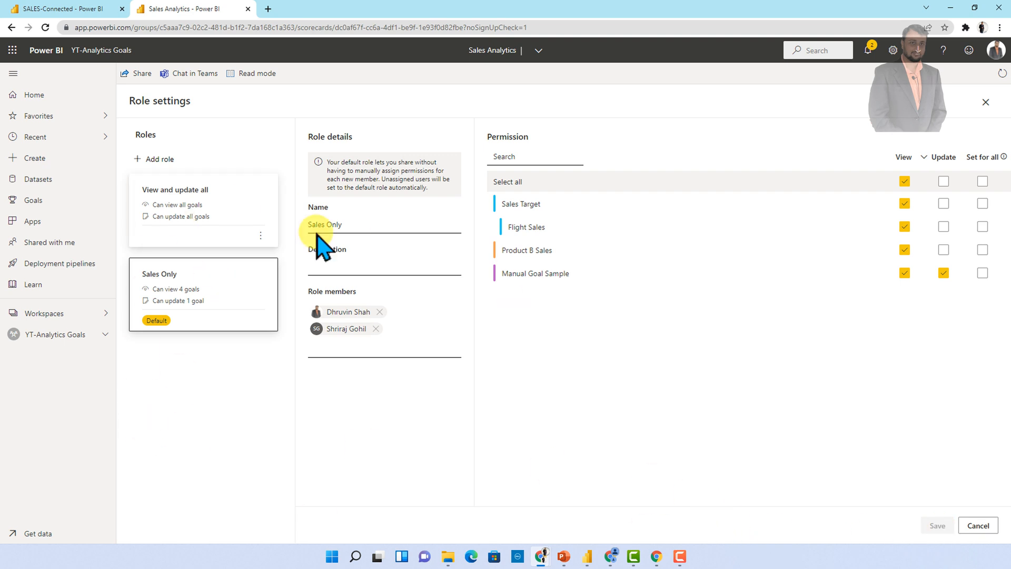
- Switch to the recipient's browser, check the signed-in account and reload the shared scorecard
{"action": "left_click", "coordinate": [656, 556]}
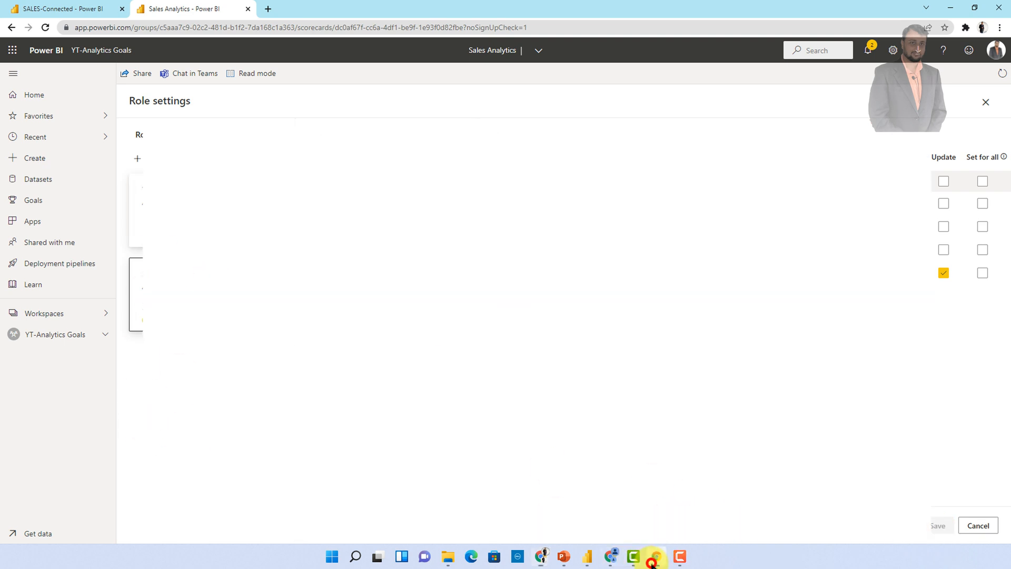
{"action": "left_click", "coordinate": [996, 53]}
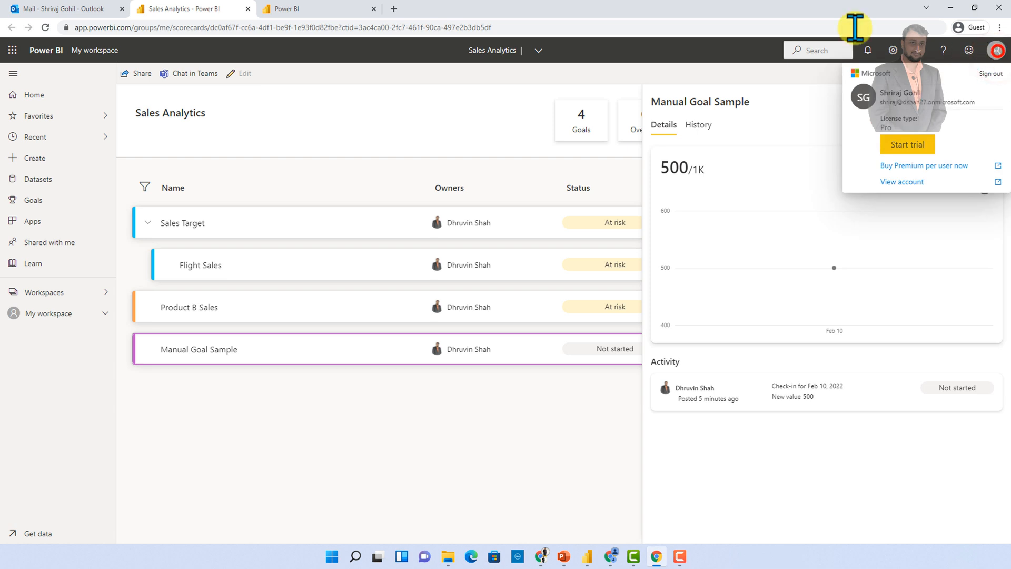
{"action": "left_click", "coordinate": [45, 27]}
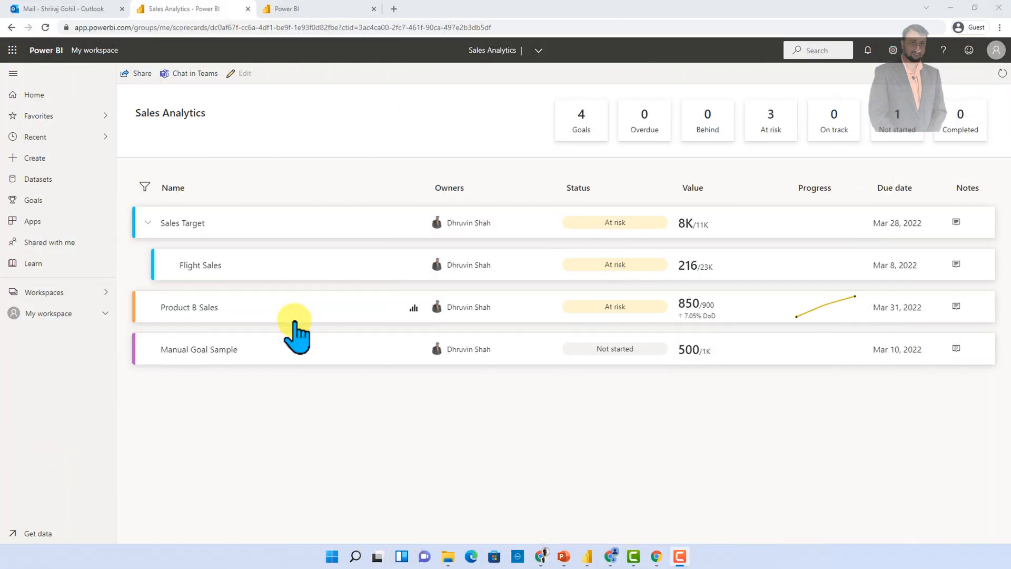
- Add a check-in to Manual Goal Sample with the value 5001 dated 2/11/2022 and save it
{"action": "left_click", "coordinate": [224, 350]}
{"action": "left_click", "coordinate": [683, 382]}
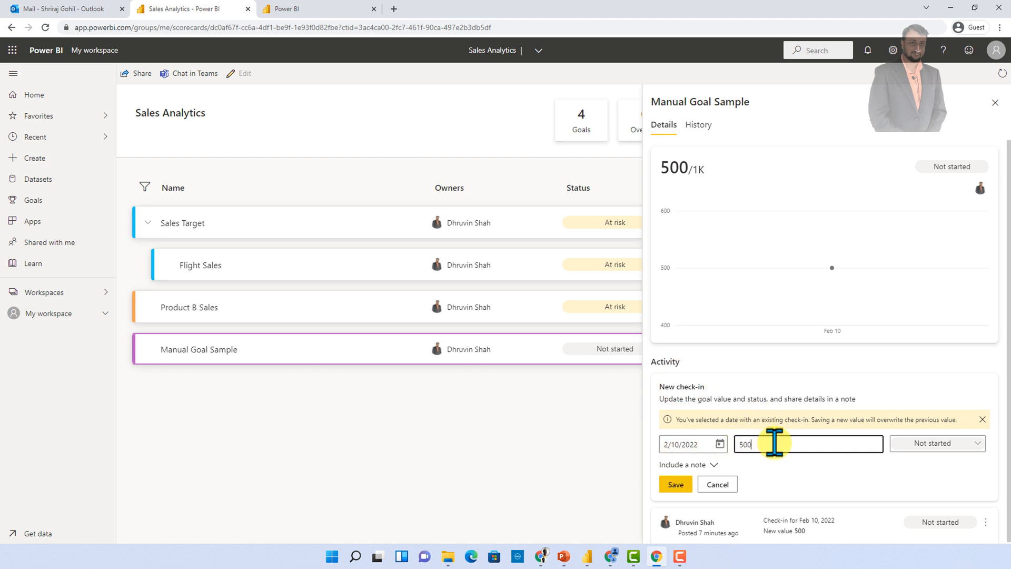
{"action": "type", "text": "1"}
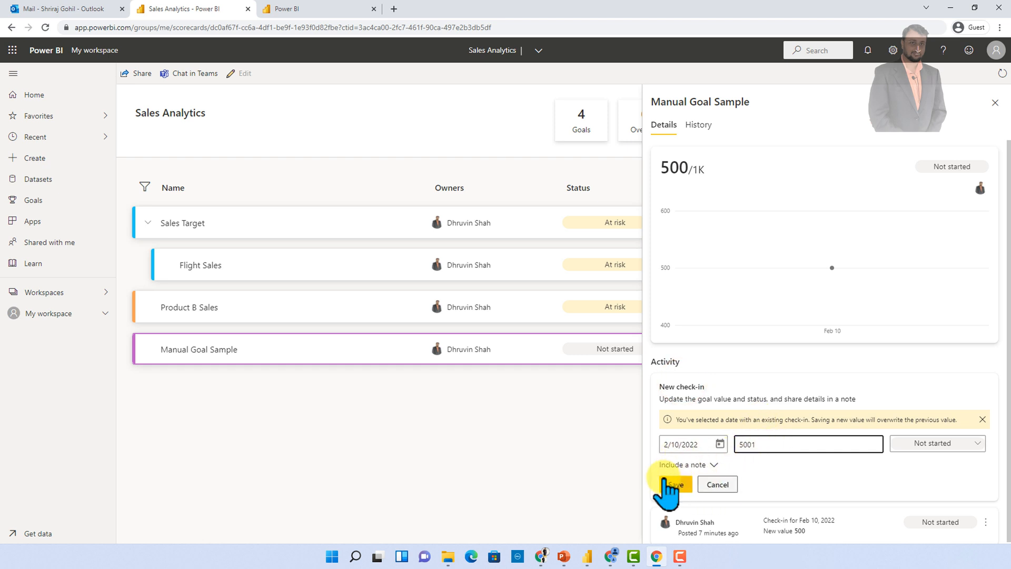
{"action": "left_click", "coordinate": [720, 444]}
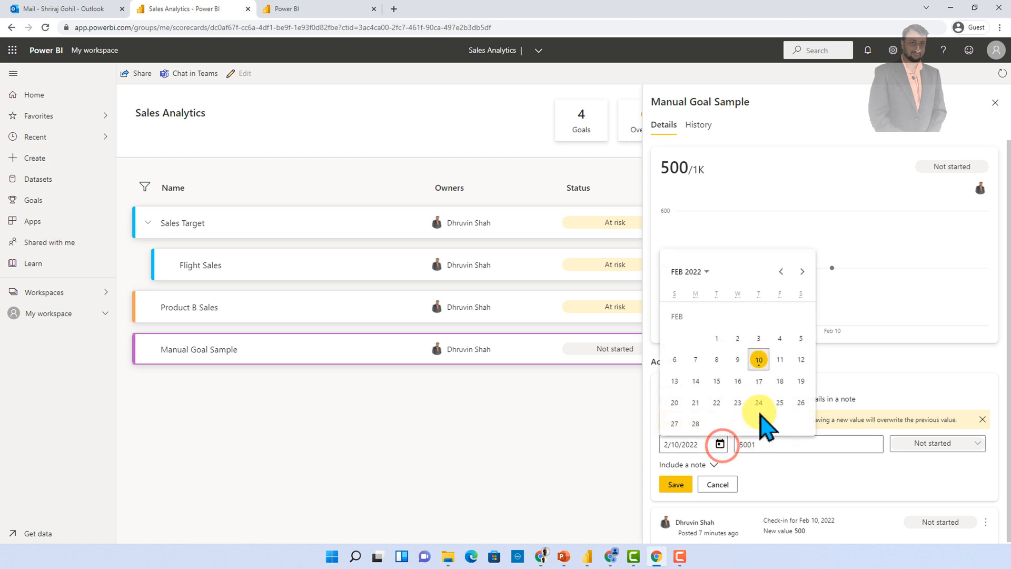
{"action": "left_click", "coordinate": [781, 363]}
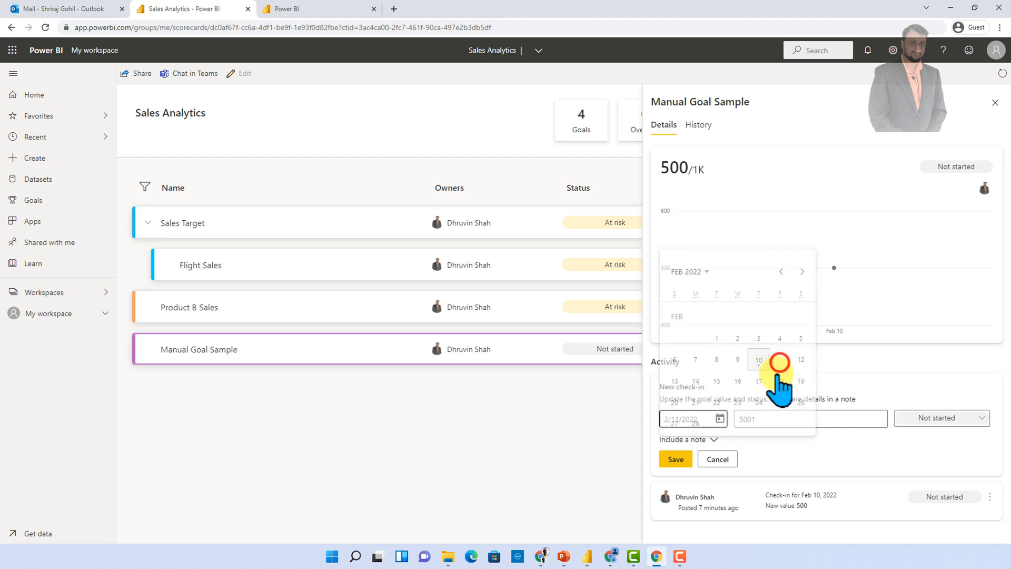
{"action": "left_click", "coordinate": [680, 457]}
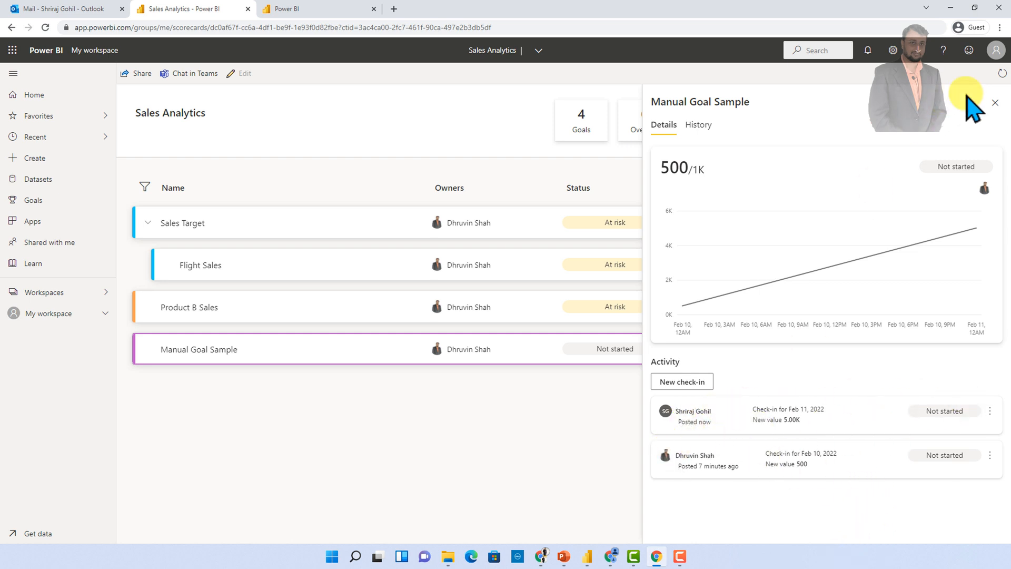
- Close the Manual Goal Sample details and check whether the recipient can add a check-in to Sales Target
{"action": "left_click", "coordinate": [996, 101]}
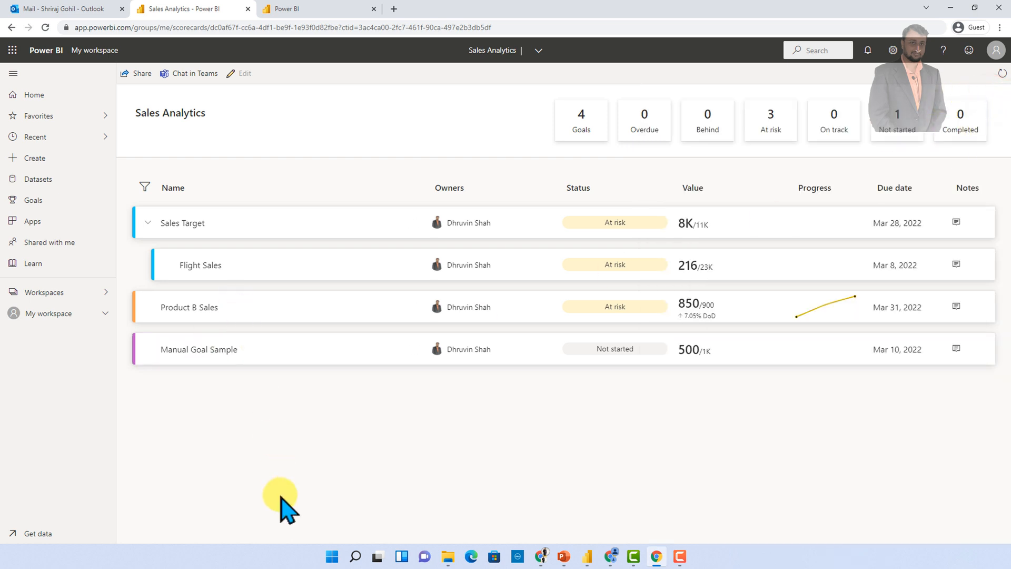
{"action": "left_click", "coordinate": [285, 227]}
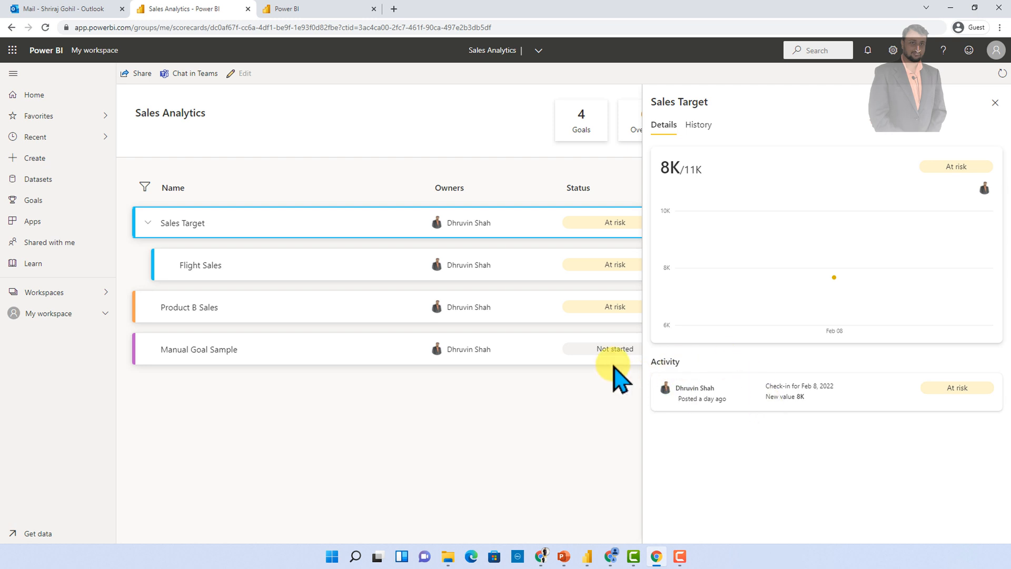
{"action": "left_click", "coordinate": [952, 14]}
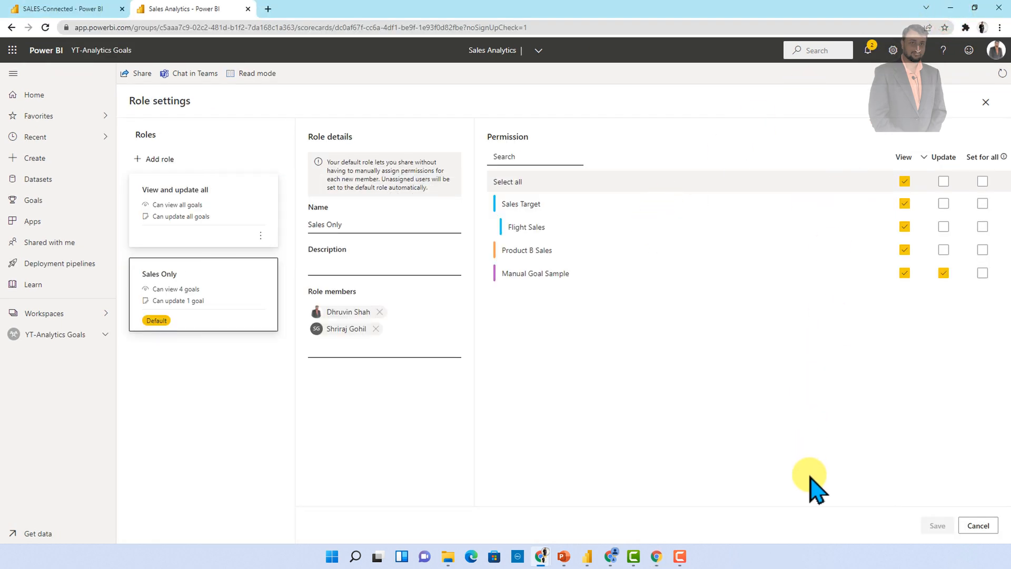
- Remove the Sales Only role's view permission on Sales Target, Flight Sales and Product B Sales, save it and reload the recipient's scorecard
{"action": "left_click", "coordinate": [905, 203]}
{"action": "left_click", "coordinate": [905, 250]}
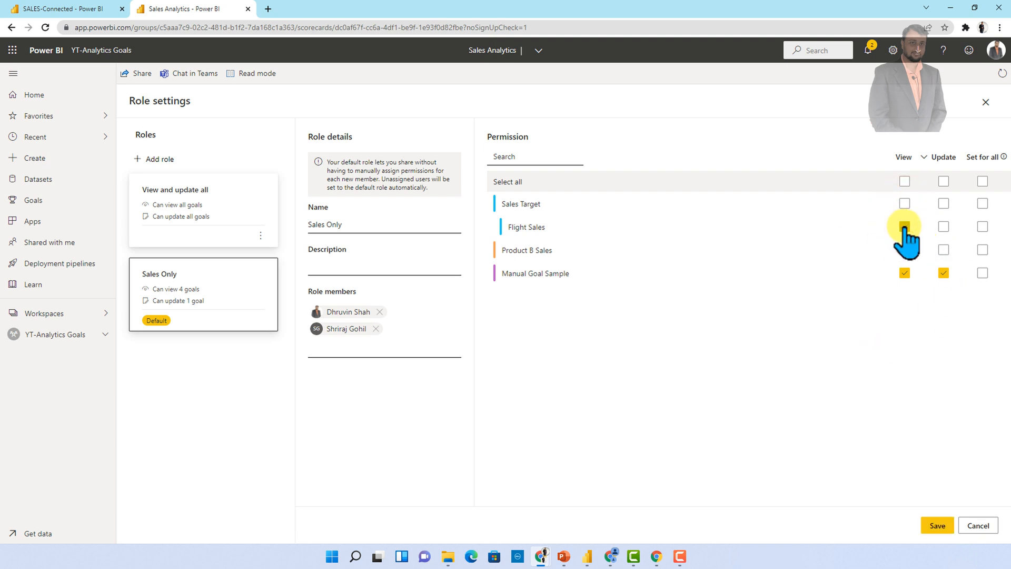
{"action": "left_click", "coordinate": [905, 227]}
{"action": "left_click", "coordinate": [904, 250]}
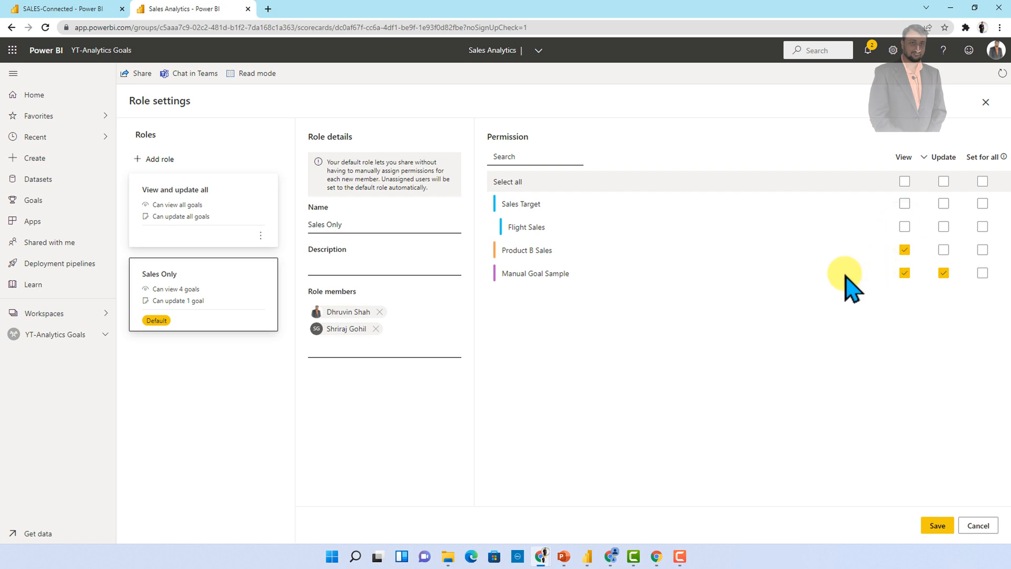
{"action": "left_click", "coordinate": [905, 251]}
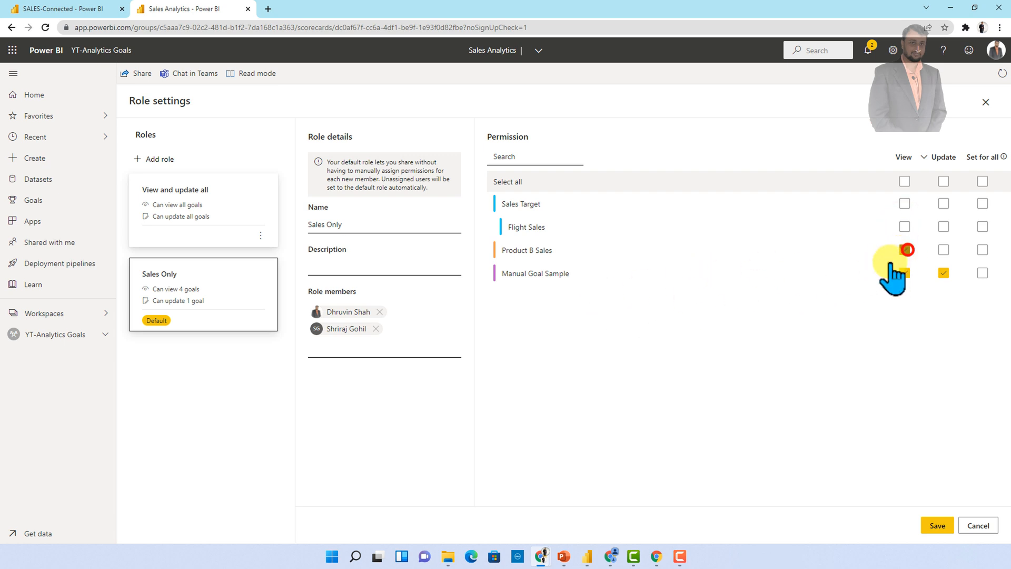
{"action": "left_click", "coordinate": [944, 528]}
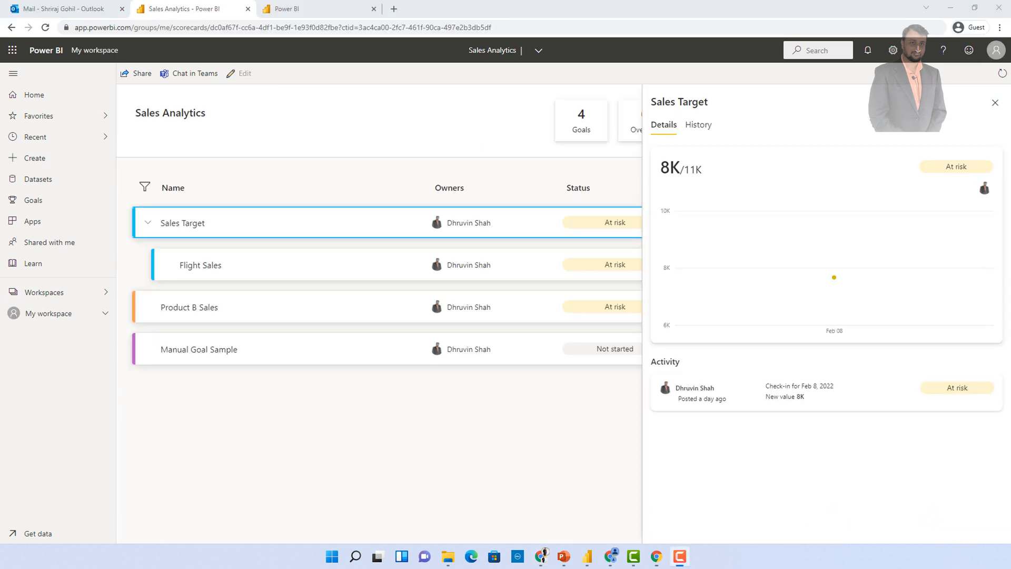
{"action": "left_click", "coordinate": [46, 28]}
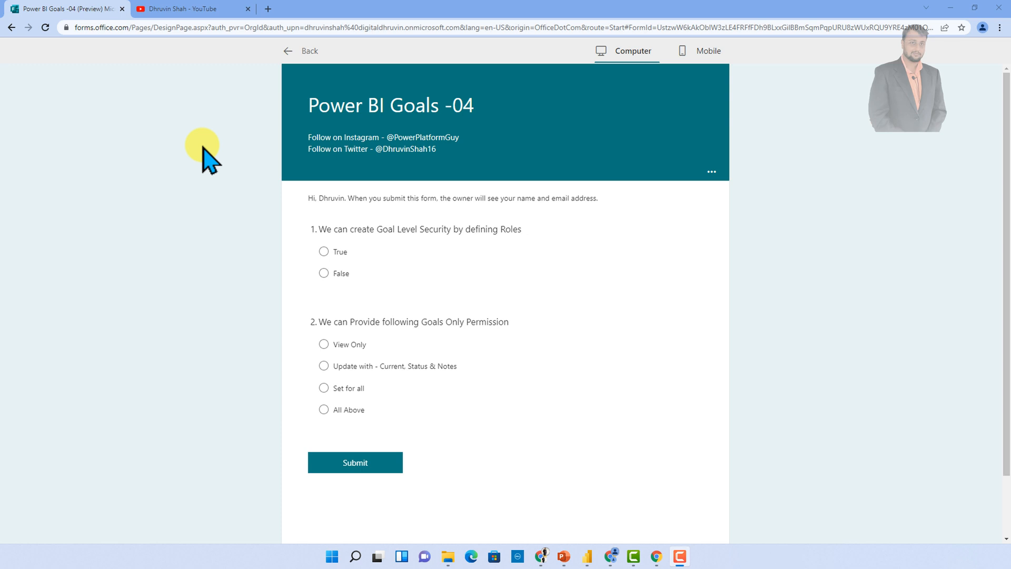
- Switch to the YouTube channel page and look over its home page and featured podcast channel
{"action": "left_click", "coordinate": [160, 10]}
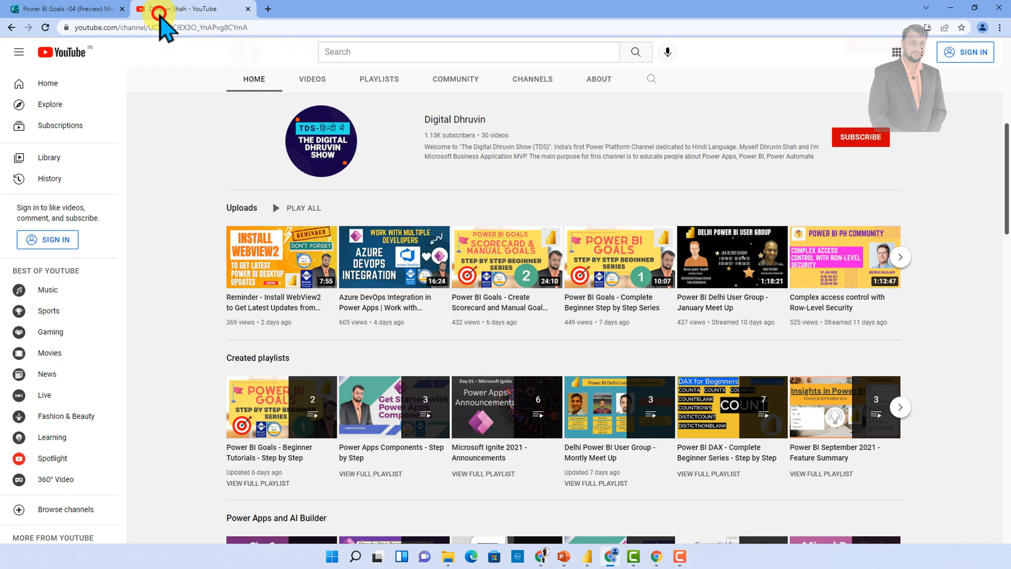
{"action": "scroll", "coordinate": [564, 221], "scroll_direction": "up", "scroll_amount": 7}
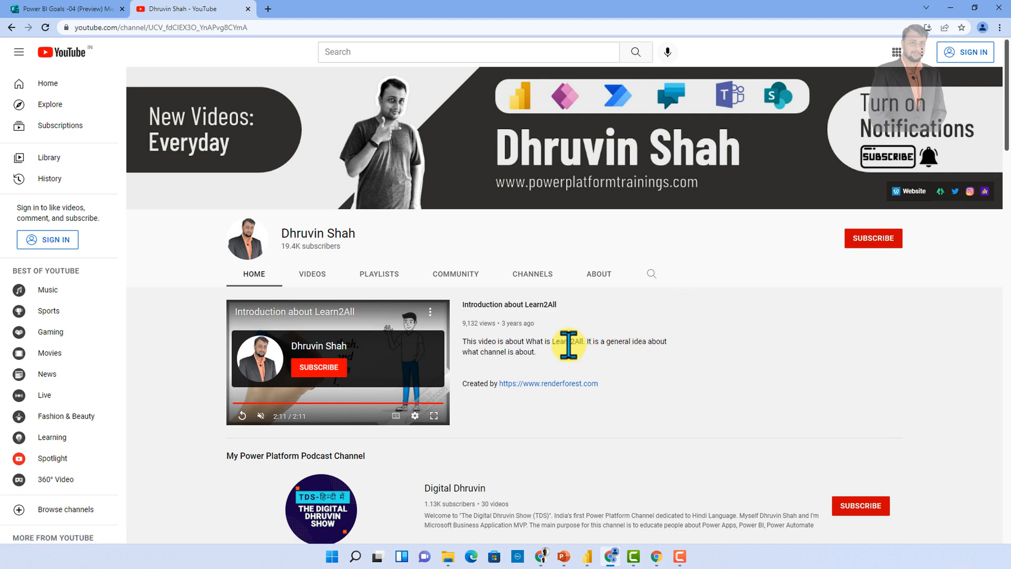
{"action": "scroll", "coordinate": [568, 345], "scroll_direction": "down", "scroll_amount": 3}
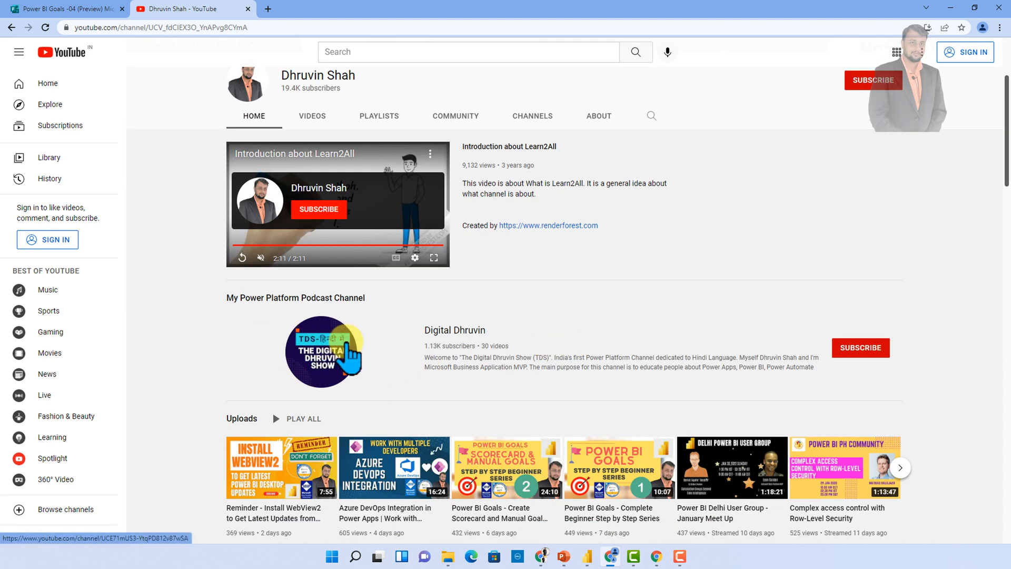